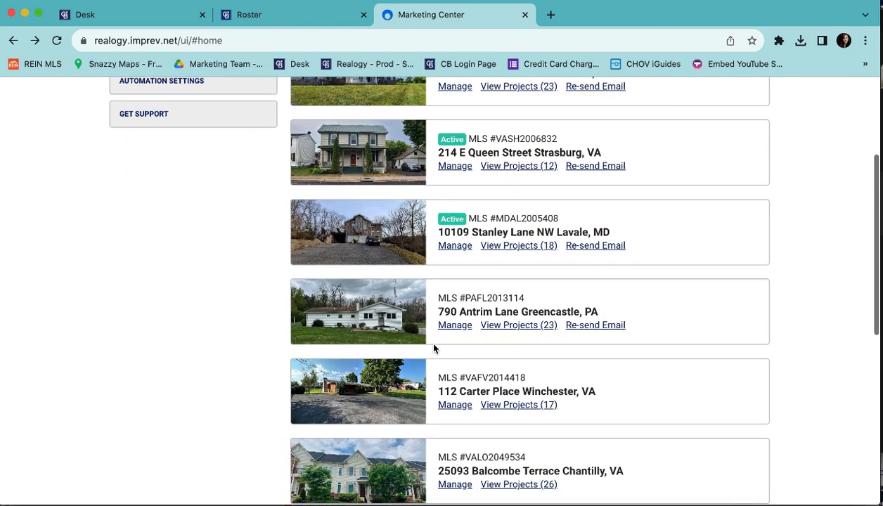
scroll(434, 349, "down", 2)
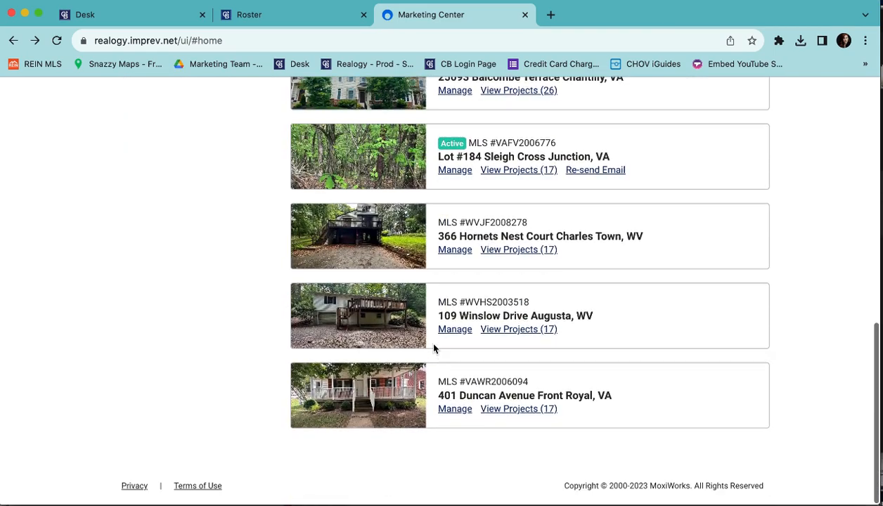
scroll(433, 344, "up", 20)
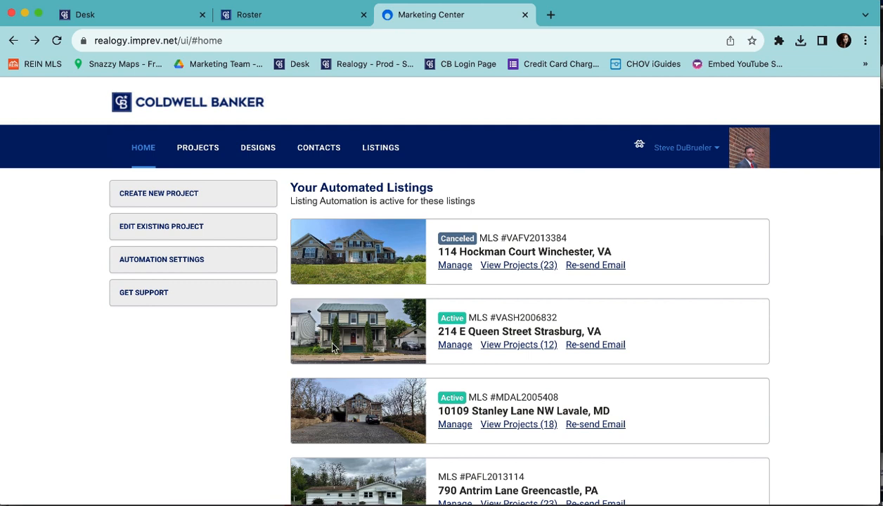
scroll(329, 345, "down", 5)
scroll(369, 358, "down", 5)
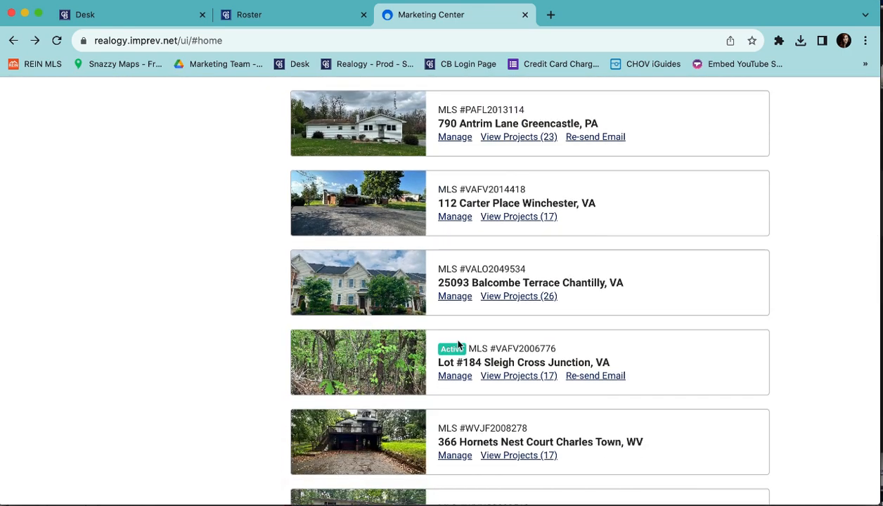
left_click(455, 296)
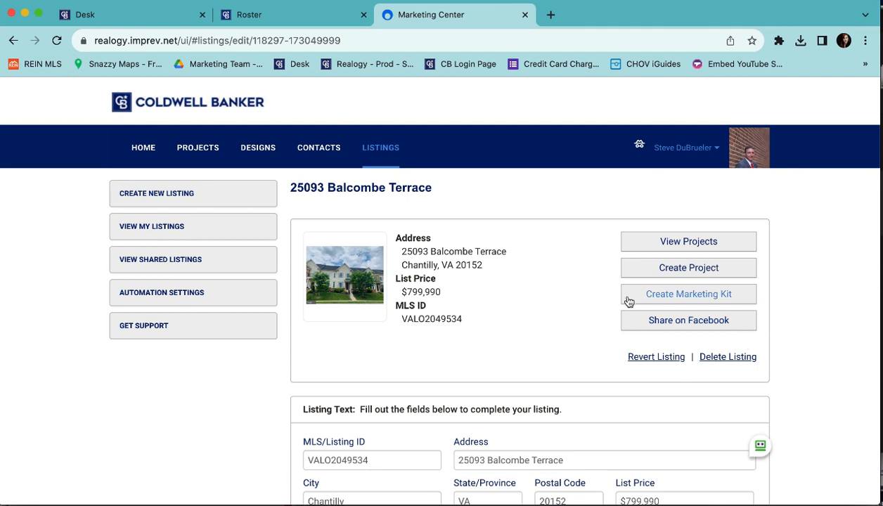
Create a new project from the listing and browse the Design Gallery.
left_click(657, 270)
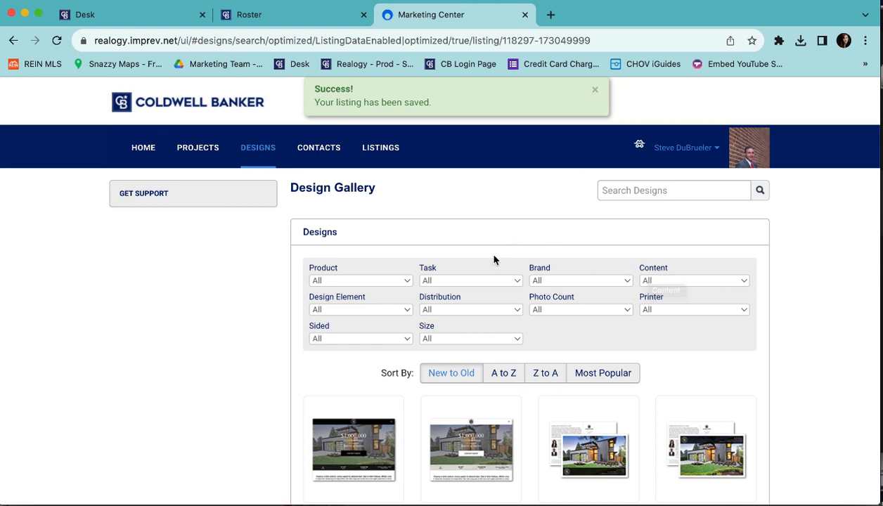
scroll(495, 259, "down", 4)
scroll(494, 261, "down", 3)
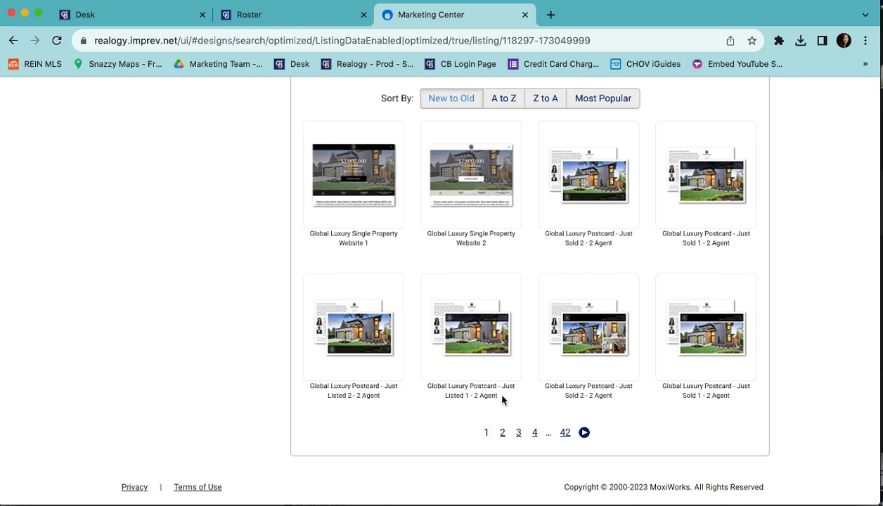
scroll(499, 398, "up", 1)
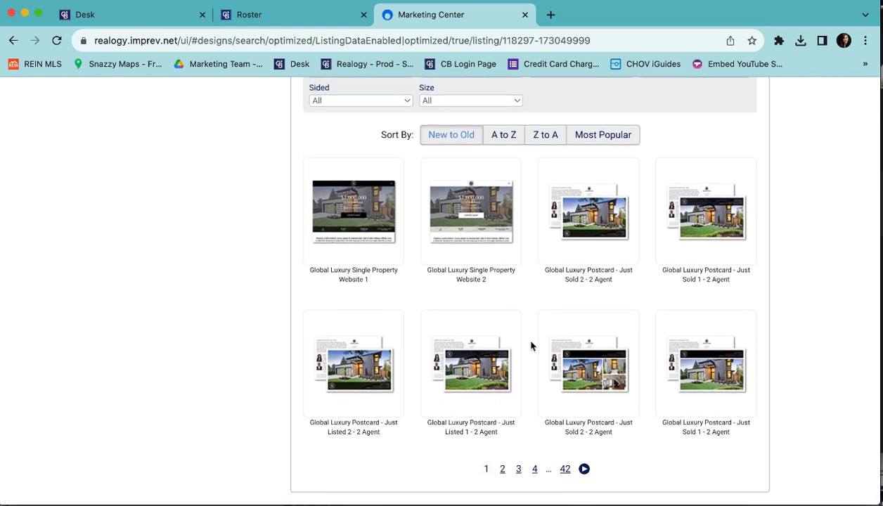
scroll(531, 337, "up", 5)
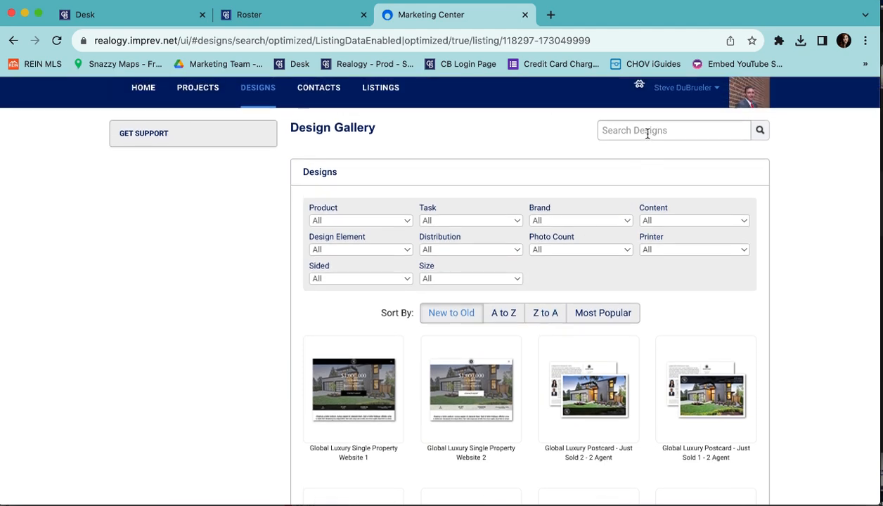
Search designs for 'website', filter to Websites, and select the Single Property Website design.
left_click(648, 134)
type("website")
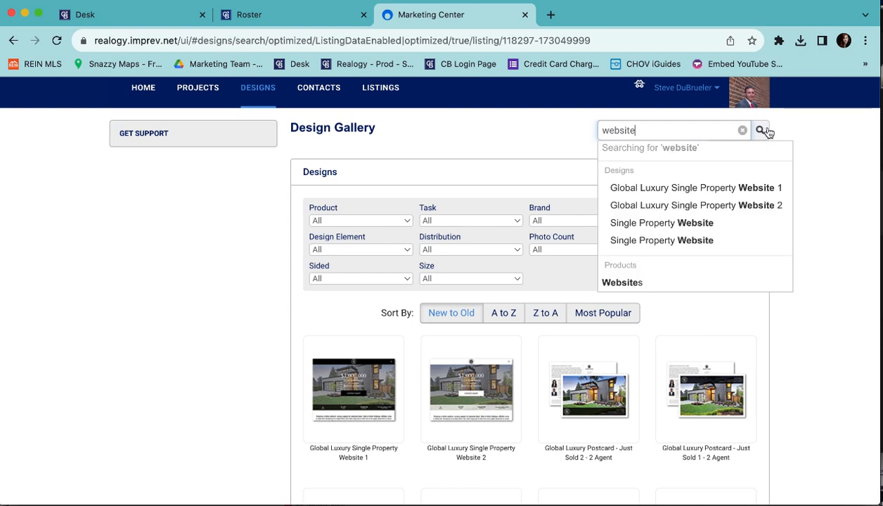
left_click(632, 281)
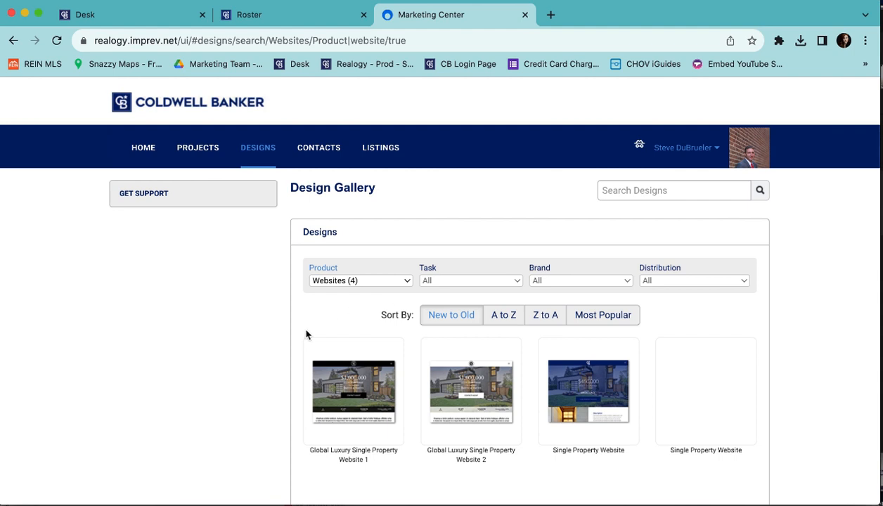
scroll(305, 335, "down", 1)
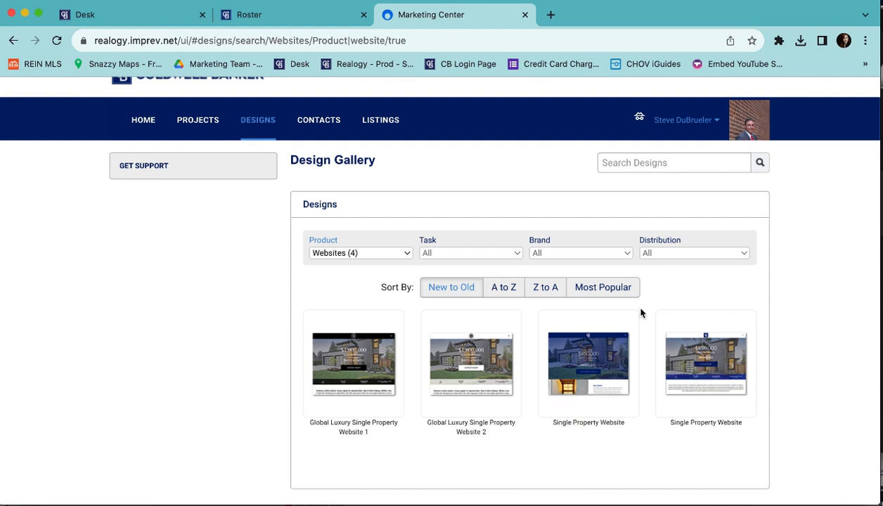
left_click(602, 367)
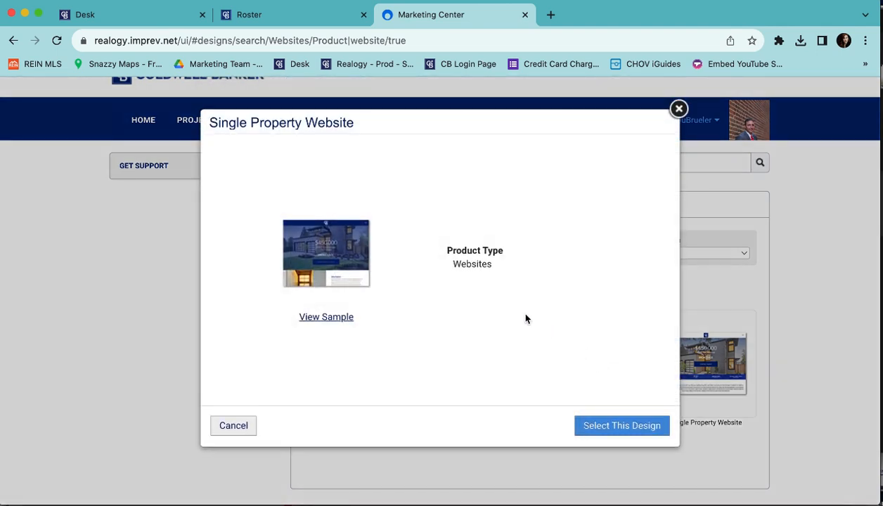
left_click(610, 425)
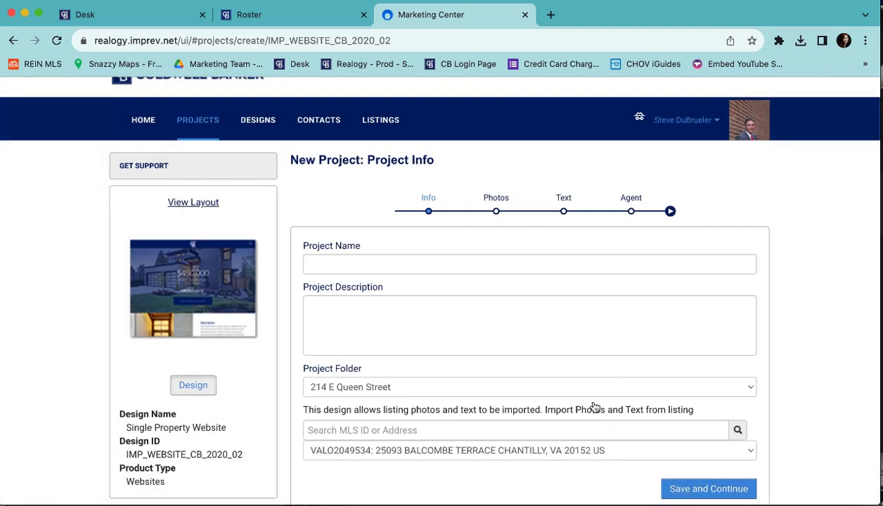
left_click(461, 265)
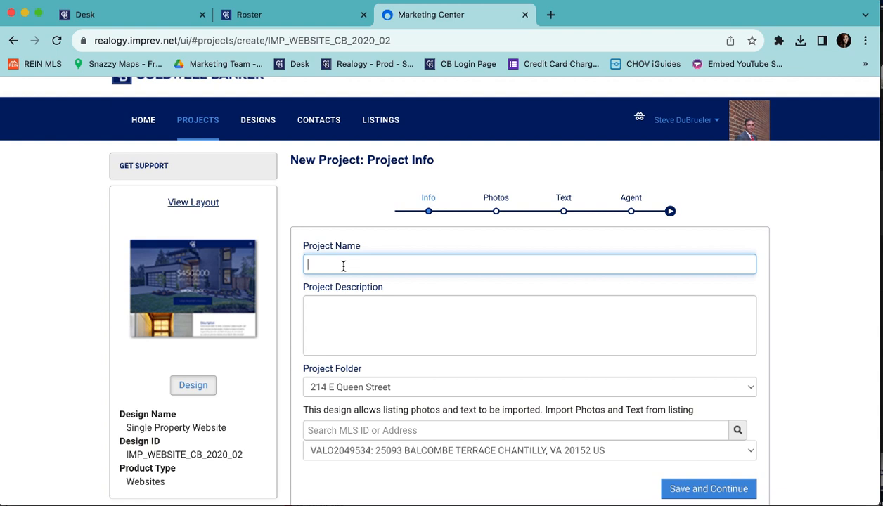
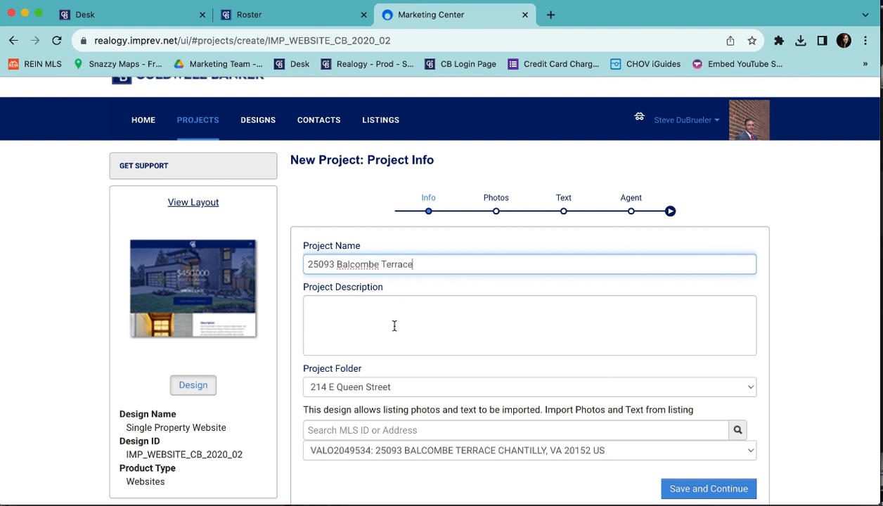
left_click(390, 387)
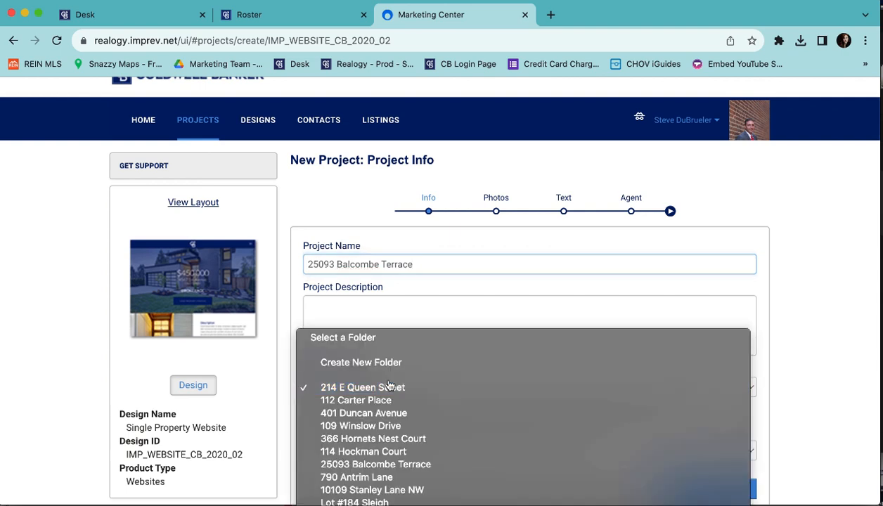
left_click(375, 464)
scroll(408, 392, "down", 1)
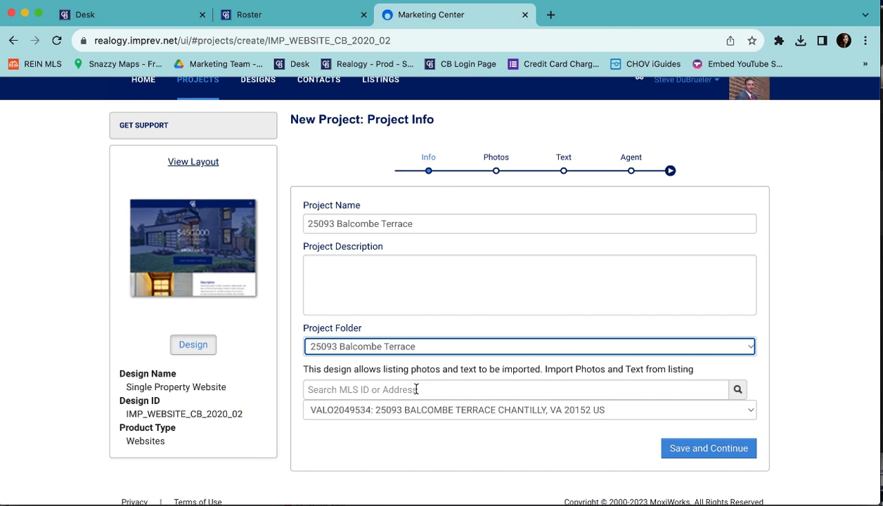
Import from the VALO2049534 Balcombe listing, then save and confirm project creation.
left_click(416, 390)
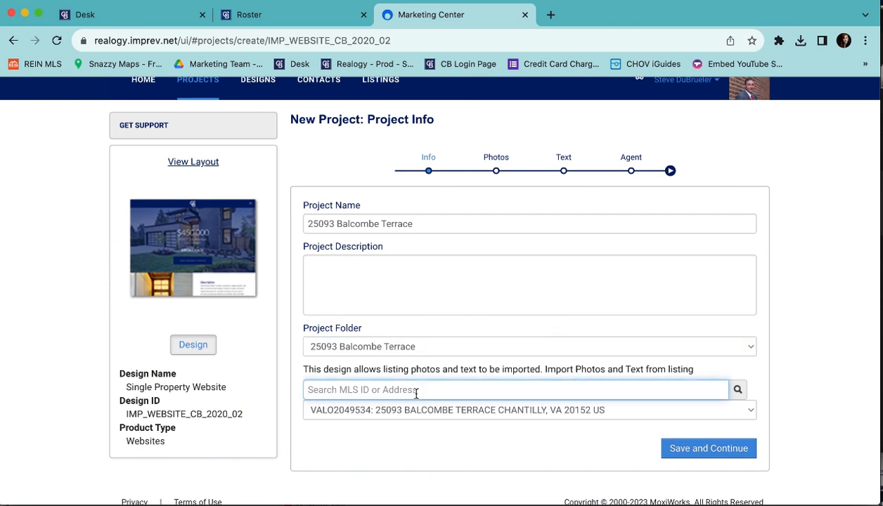
left_click(421, 410)
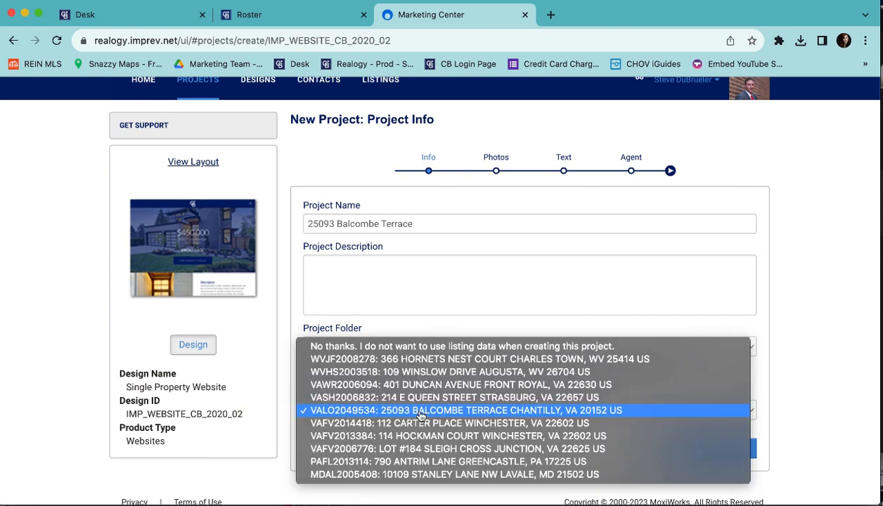
left_click(420, 412)
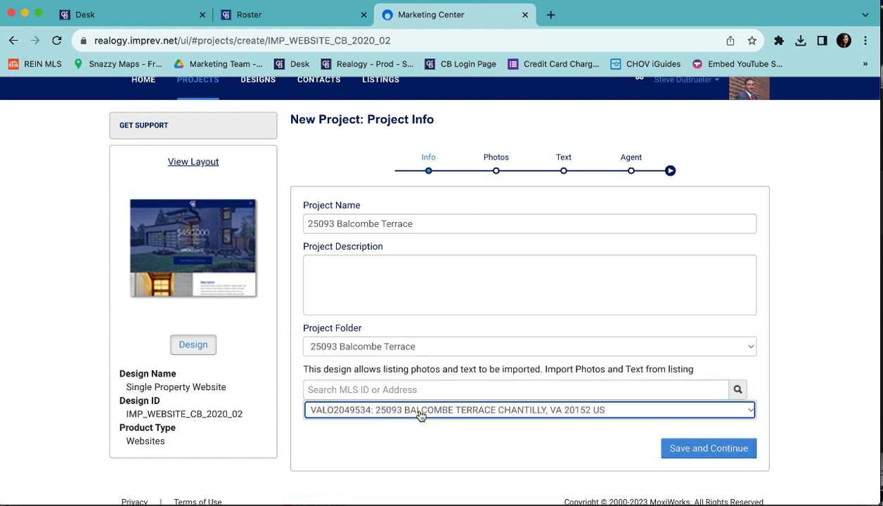
left_click(687, 450)
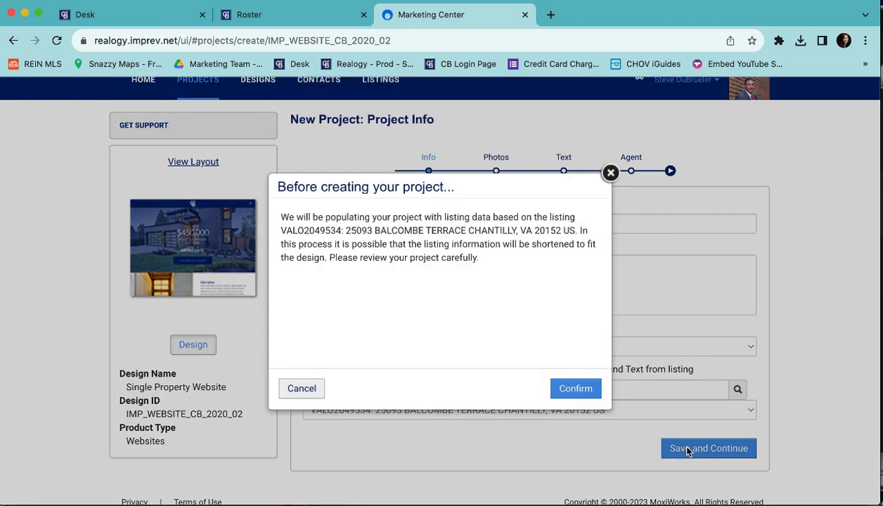
left_click(578, 384)
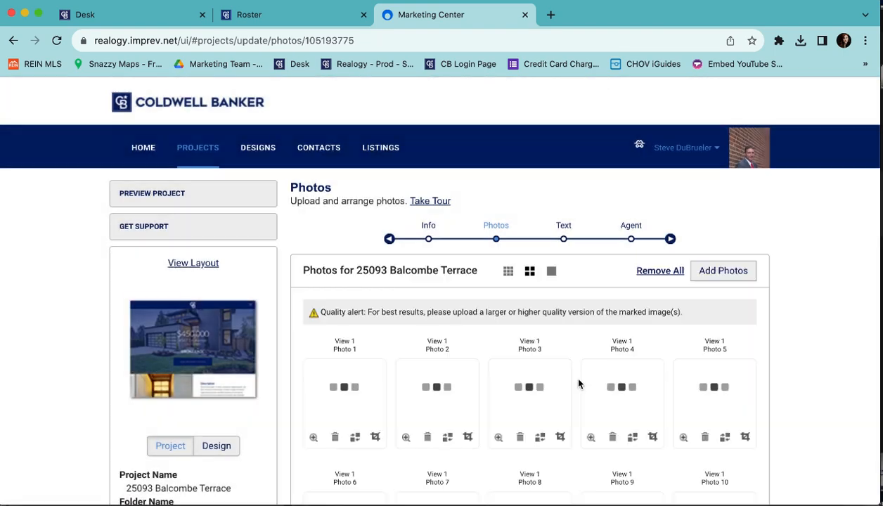
Delete the tennis-court Photo 14 and move the pool photo ahead of the floor plan.
scroll(545, 308, "down", 5)
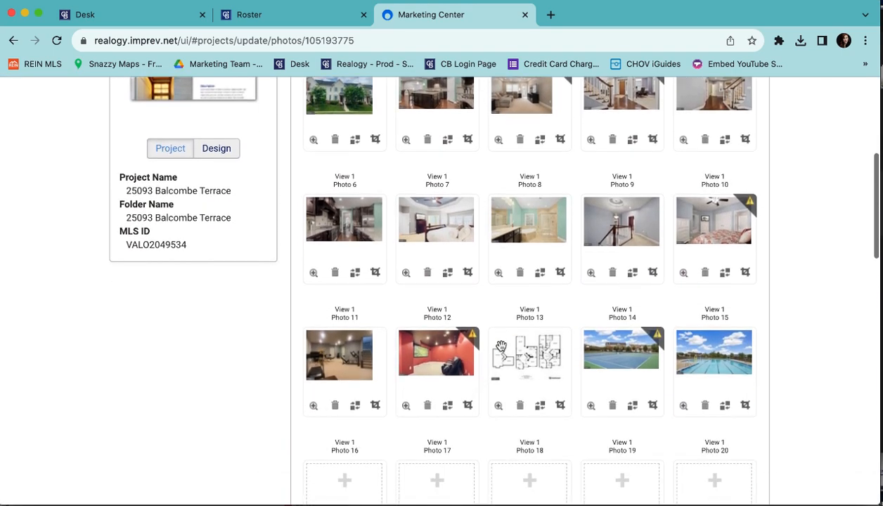
scroll(494, 301, "up", 1)
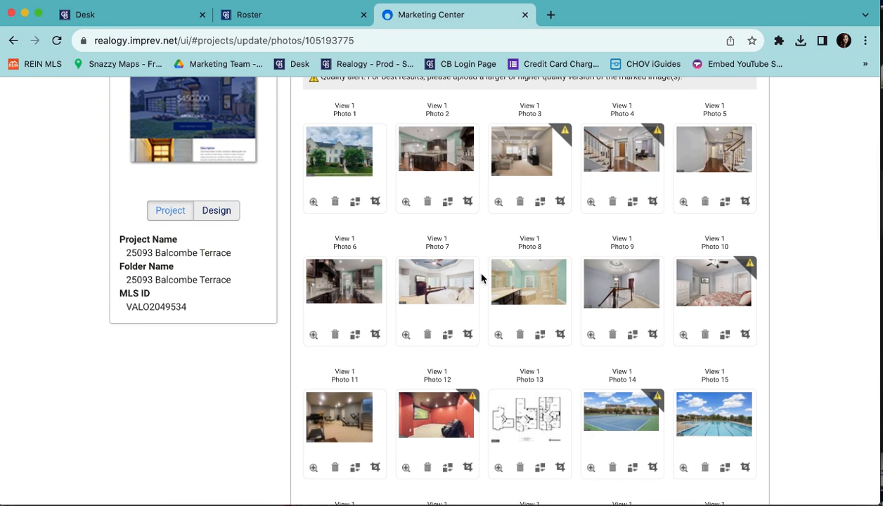
scroll(483, 381, "down", 1)
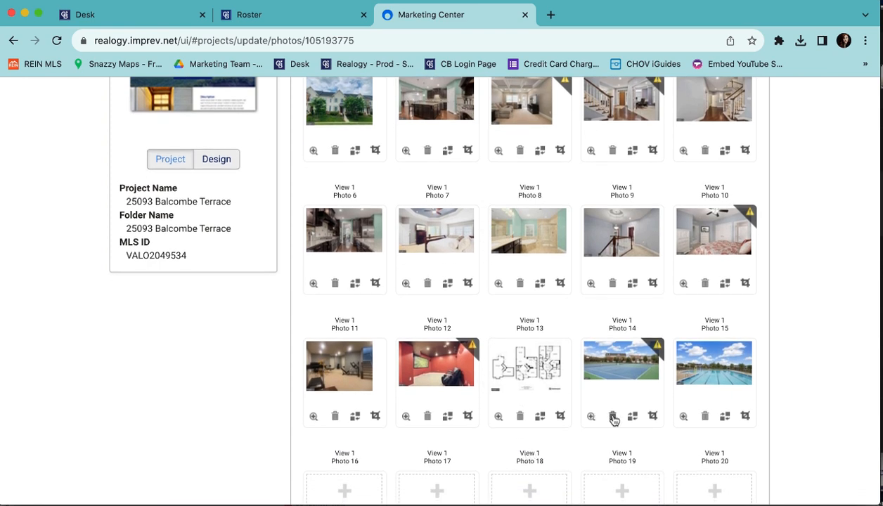
left_click(613, 416)
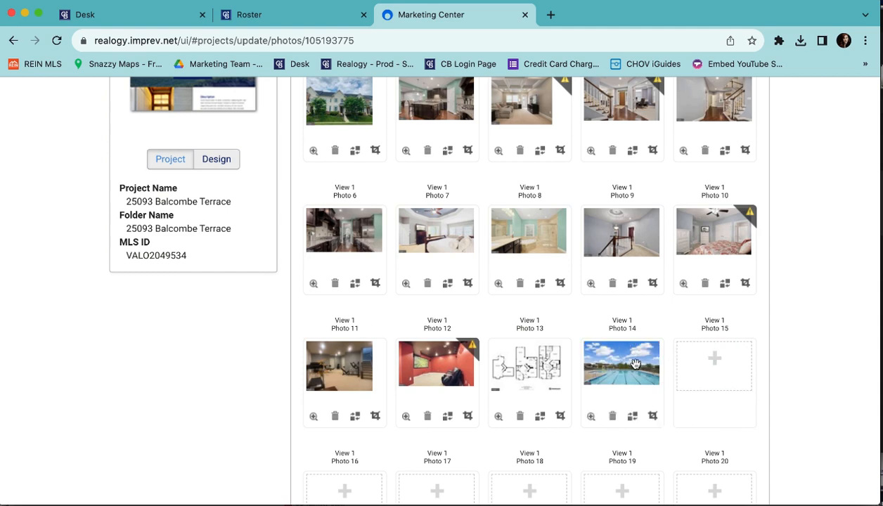
left_click_drag(635, 364, 518, 380)
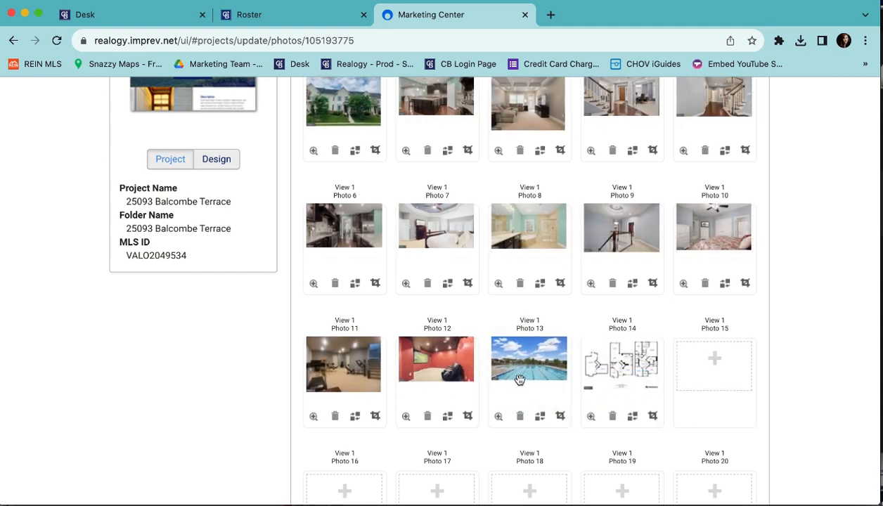
Open the photo picker for empty slot 15 and close it without adding a photo.
scroll(692, 380, "down", 1)
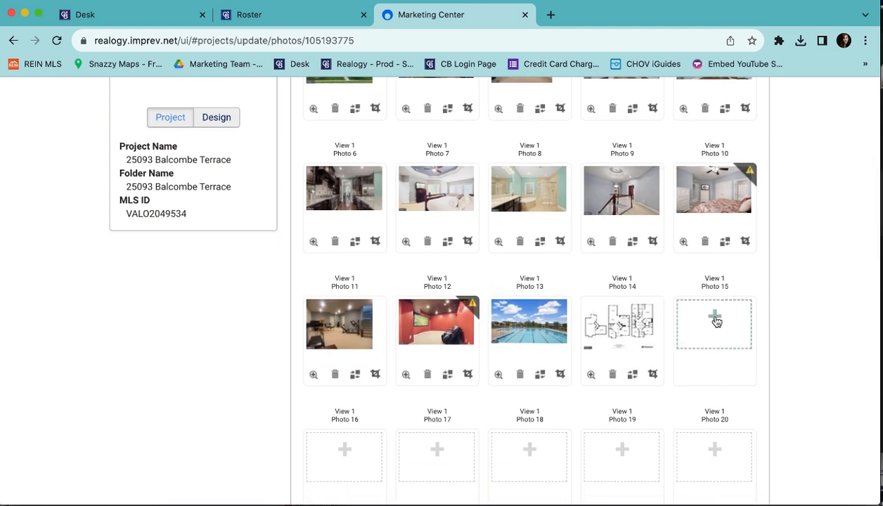
left_click(714, 320)
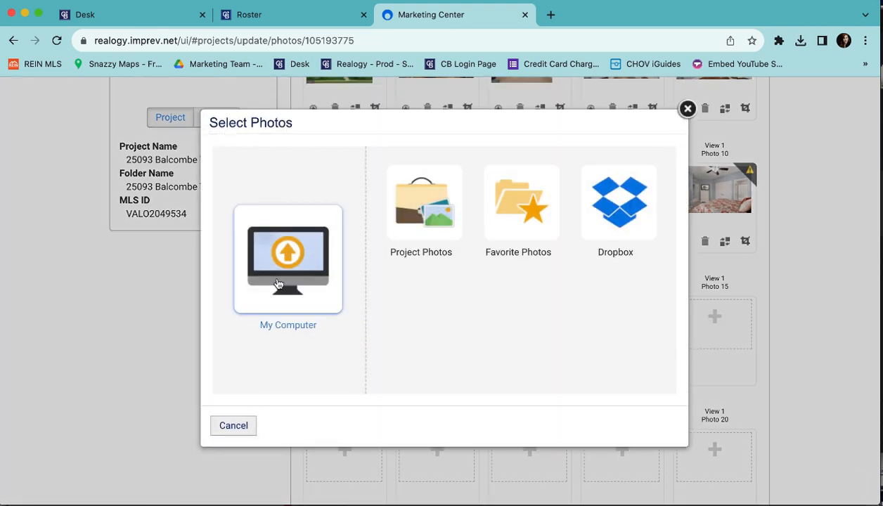
left_click(687, 108)
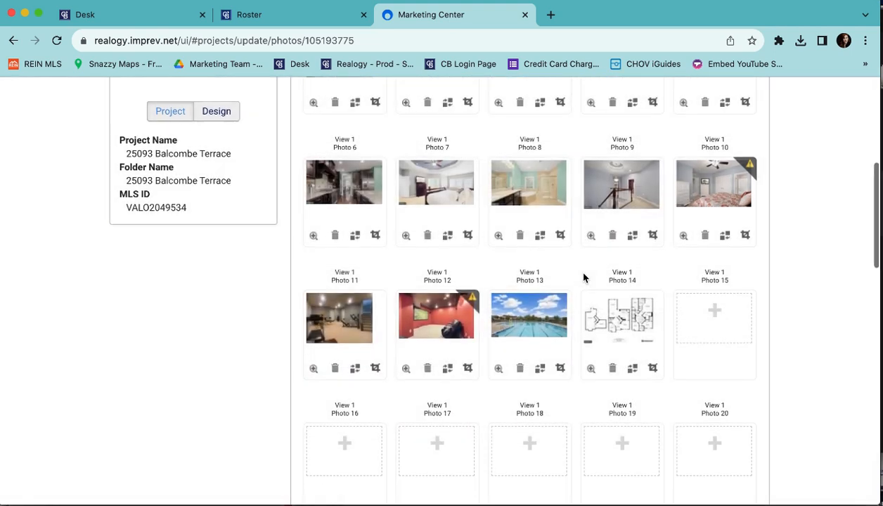
scroll(583, 277, "down", 15)
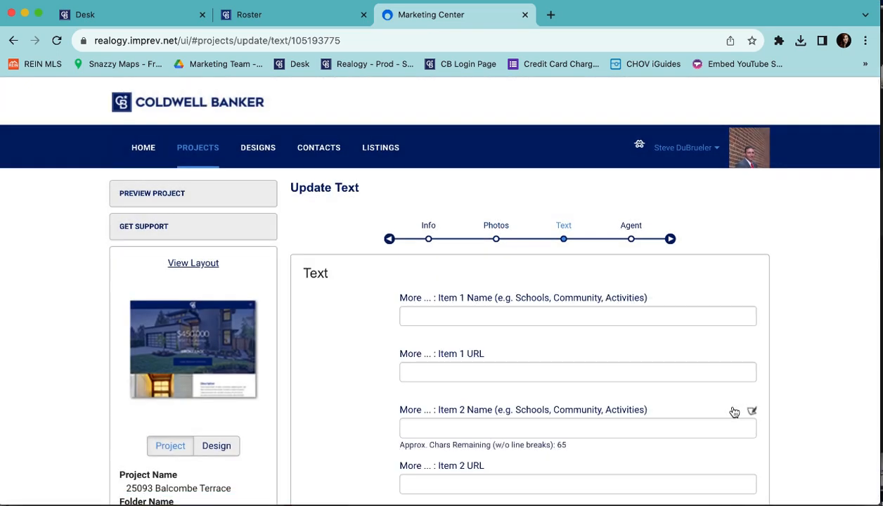
left_click(581, 316)
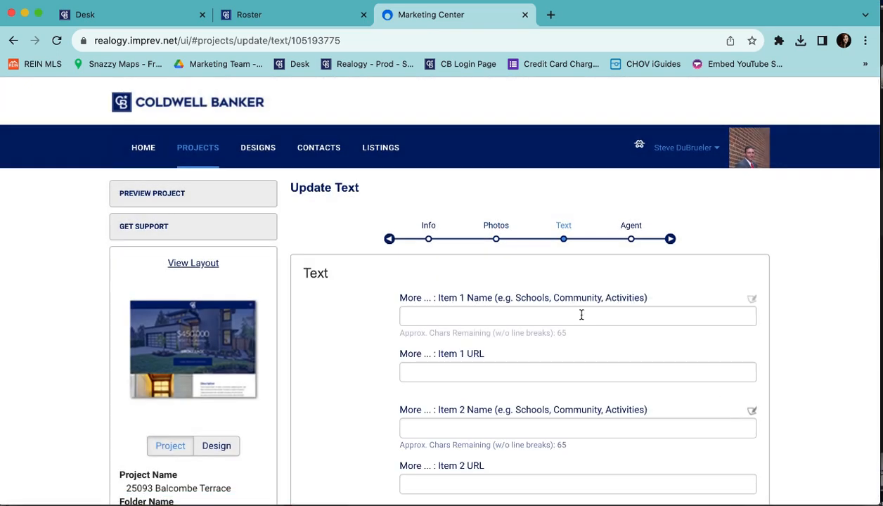
key("Tab")
scroll(371, 337, "down", 3)
scroll(370, 339, "down", 5)
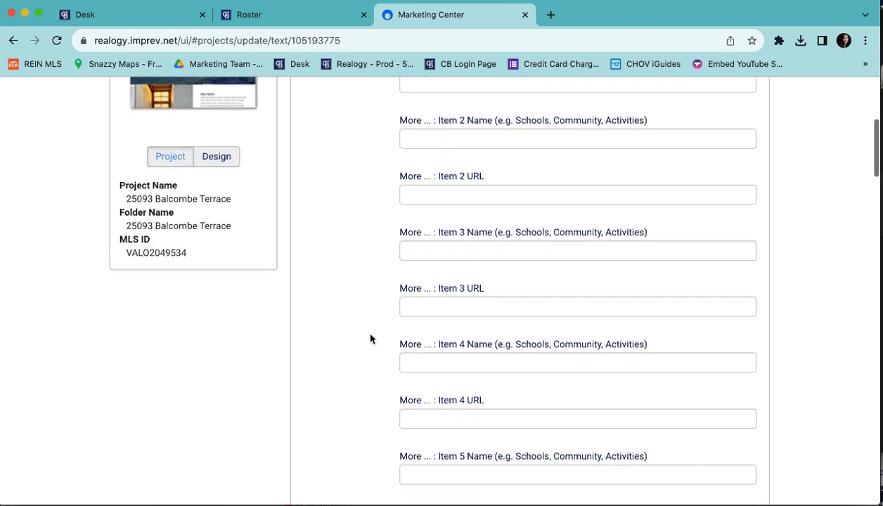
scroll(371, 339, "up", 6)
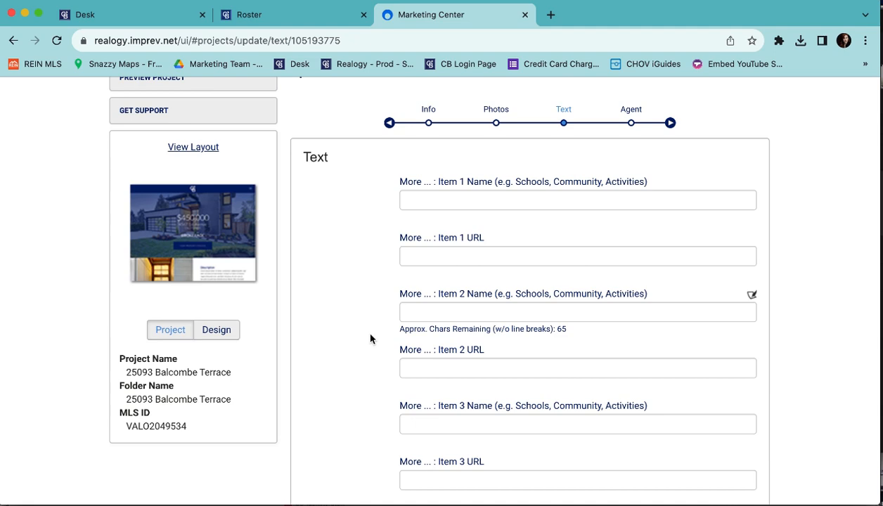
scroll(370, 339, "up", 1)
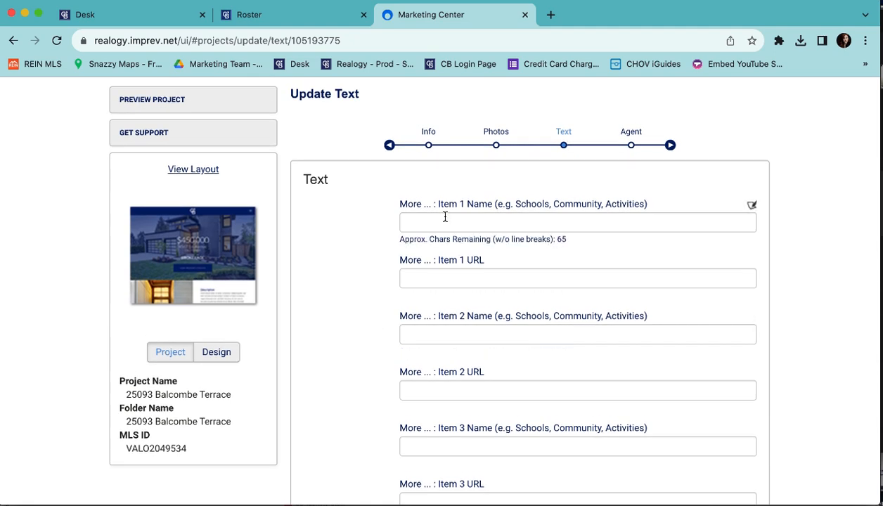
scroll(445, 216, "down", 3)
scroll(408, 365, "down", 4)
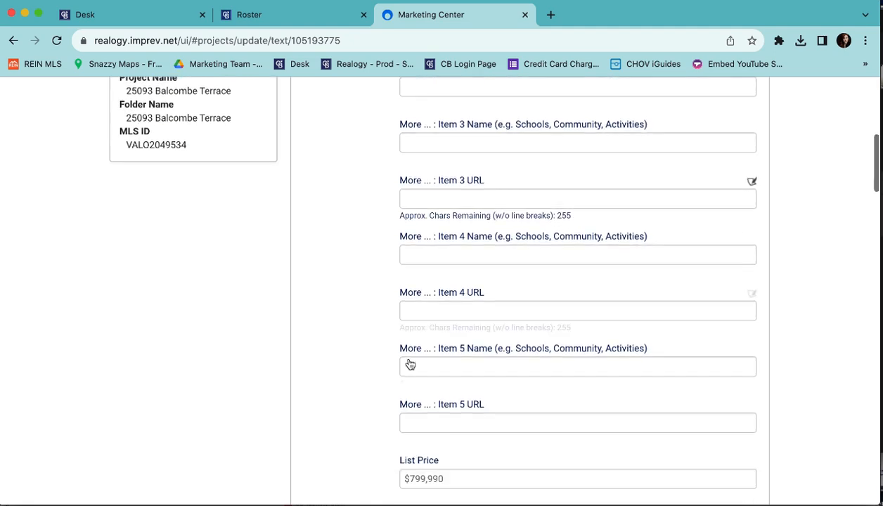
scroll(433, 320, "up", 9)
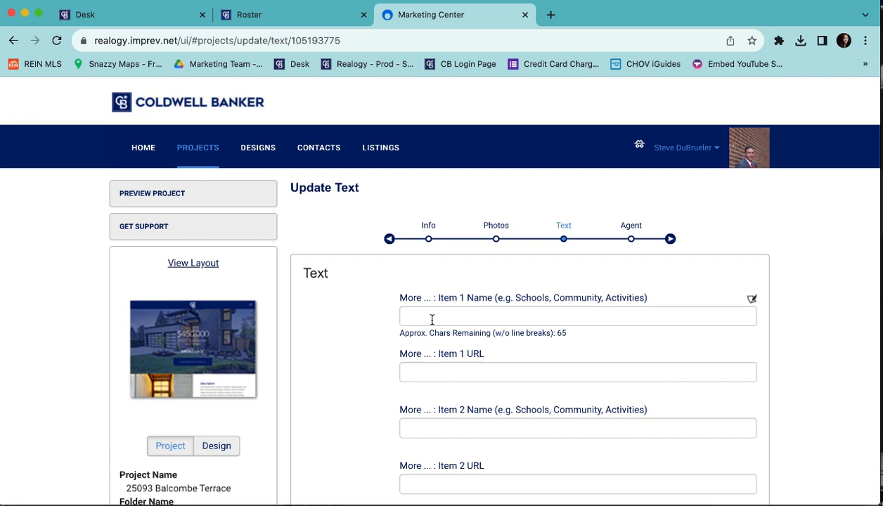
Move from the More Item 5 URL through List Price and Street Address to City.
scroll(433, 320, "down", 1)
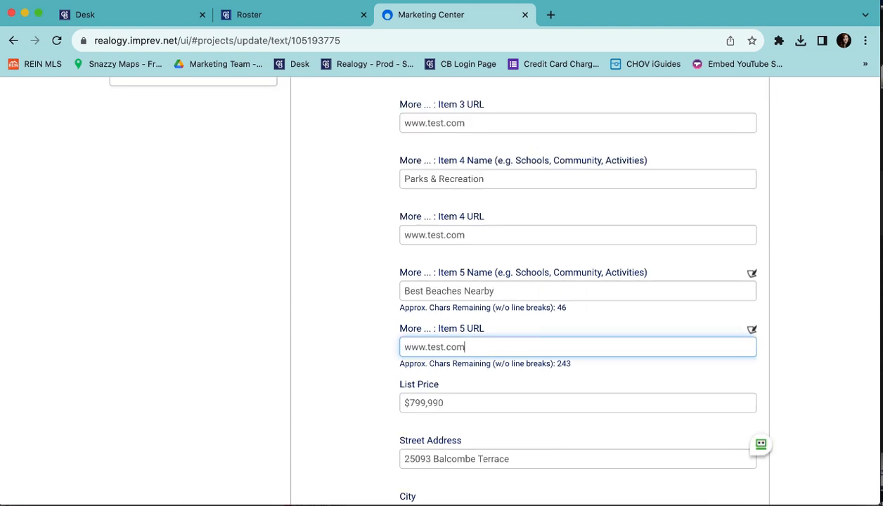
key("Tab")
scroll(378, 385, "down", 3)
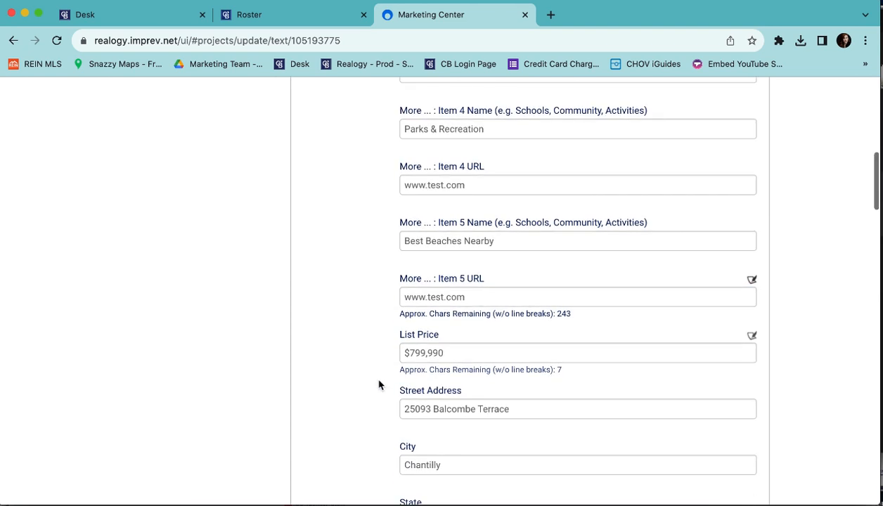
key("Tab")
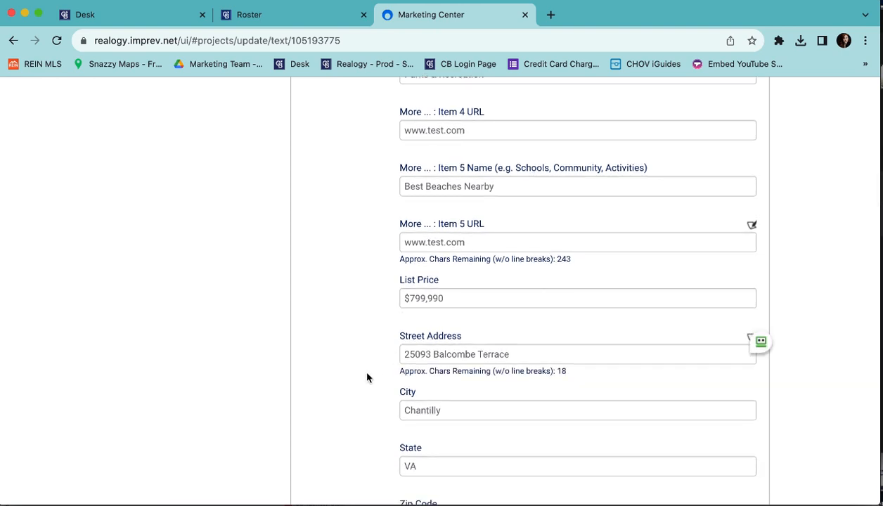
key("Tab")
scroll(366, 377, "down", 1)
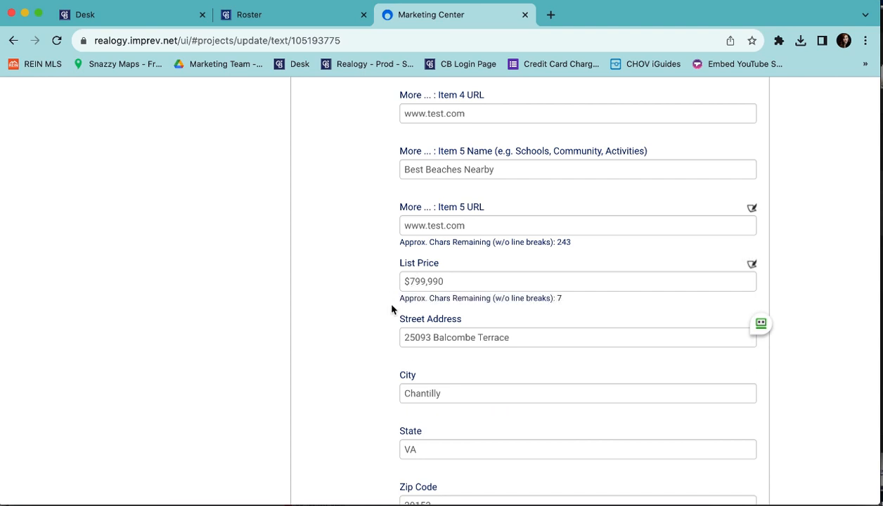
scroll(386, 302, "down", 2)
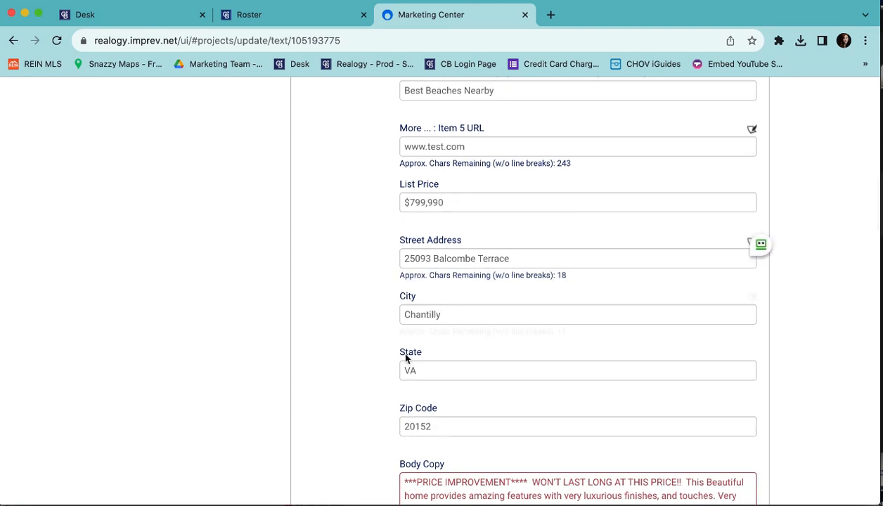
scroll(397, 347, "down", 2)
Delete the price-improvement headline and the closing parking-and-location sentences from Body Copy.
scroll(398, 389, "down", 5)
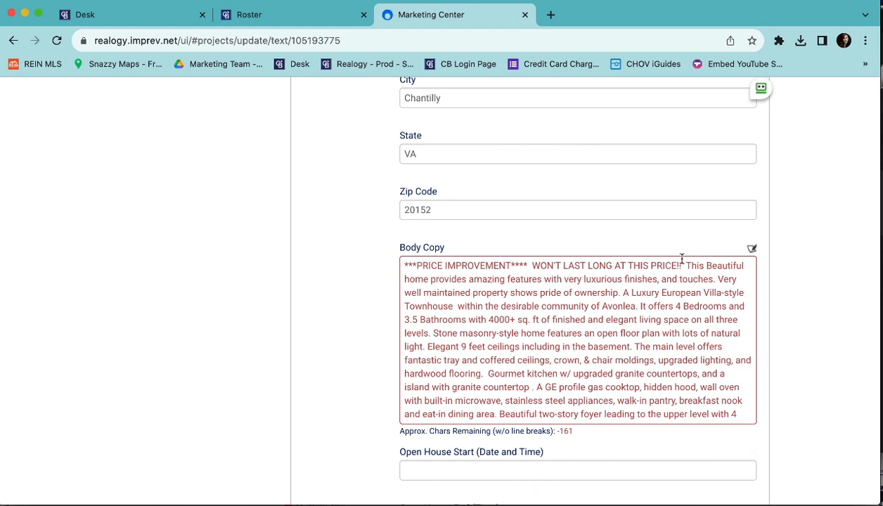
left_click_drag(685, 265, 386, 264)
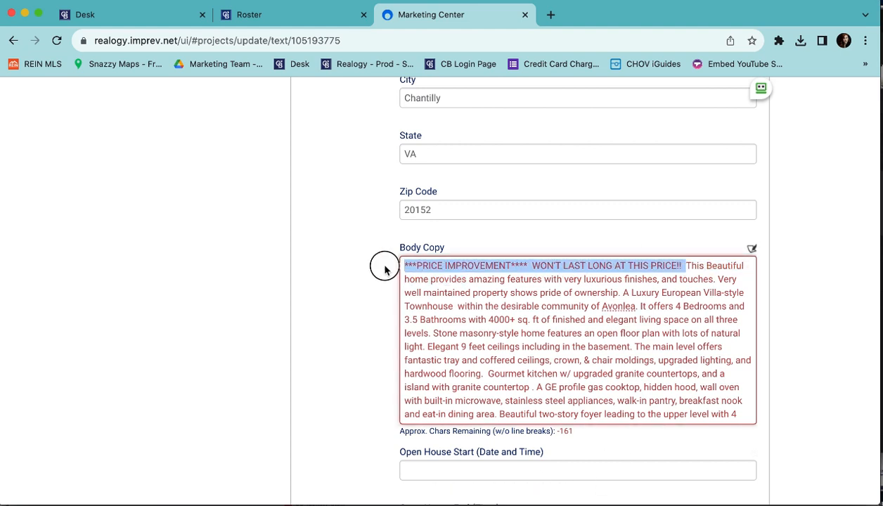
key("BackSpace")
scroll(618, 341, "down", 10)
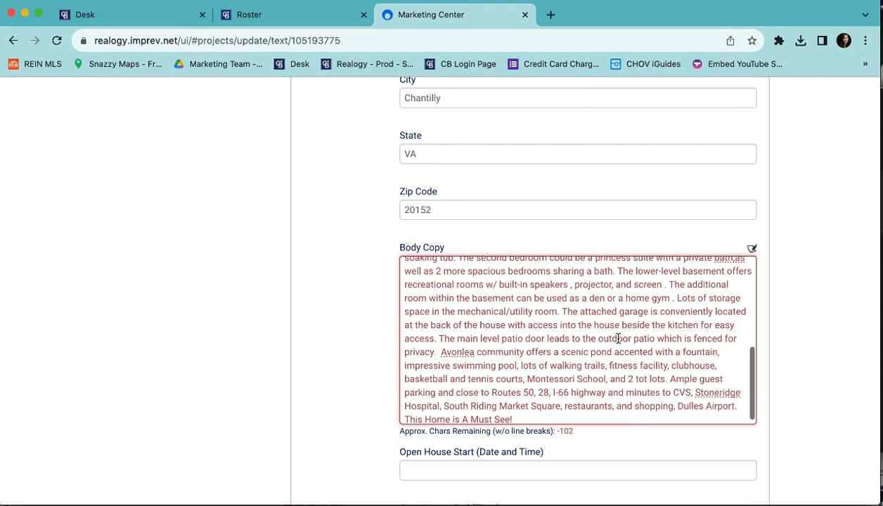
scroll(591, 327, "up", 4)
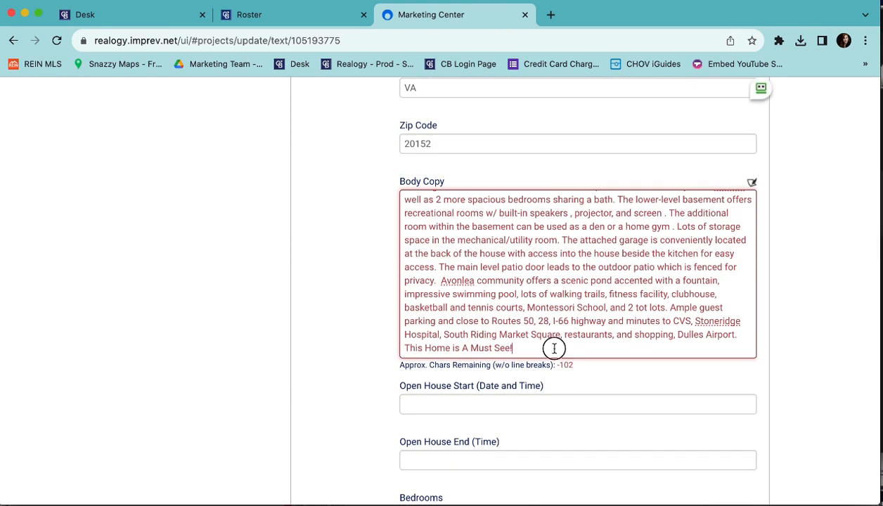
left_click_drag(552, 349, 670, 307)
key("BackSpace")
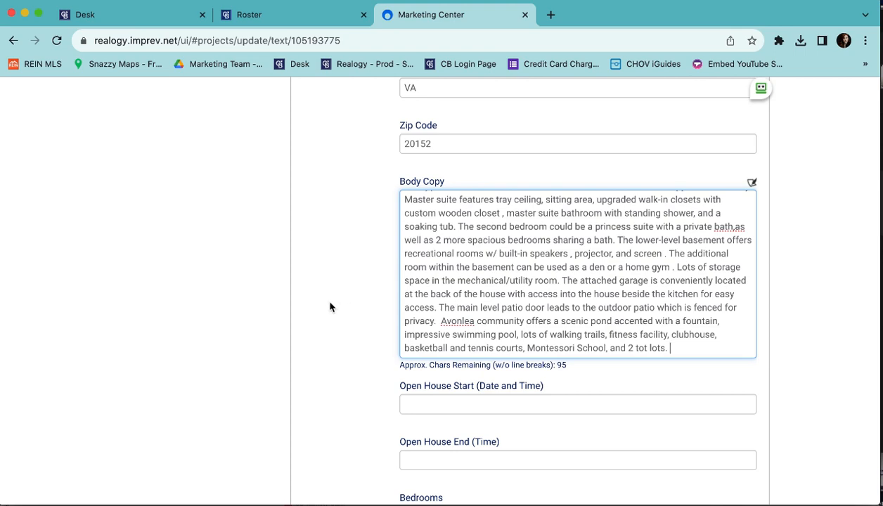
scroll(329, 305, "down", 5)
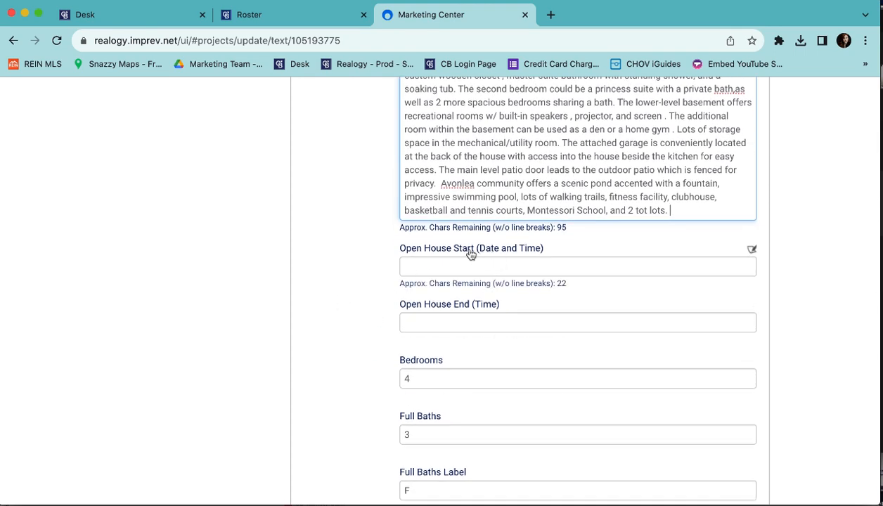
Set the Full Baths Label to 'Full' and replace the PT label with 'Half'.
scroll(397, 309, "down", 3)
scroll(388, 329, "down", 1)
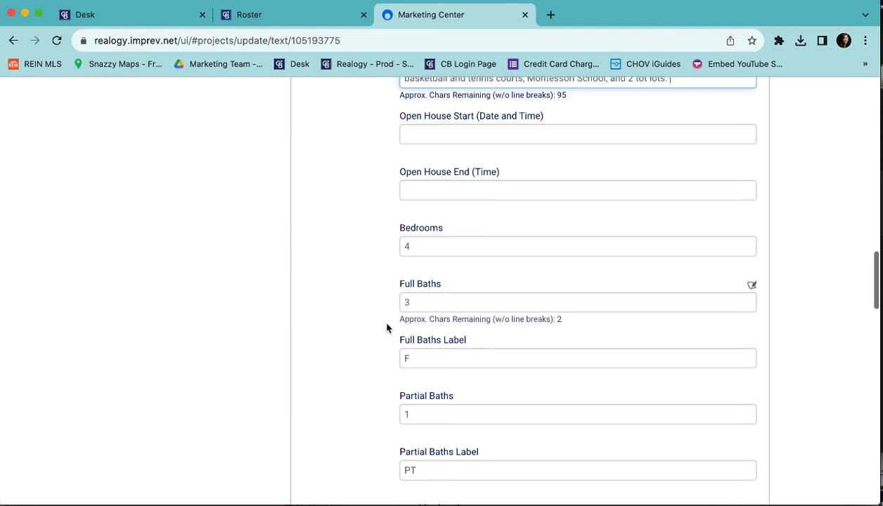
scroll(362, 376, "down", 1)
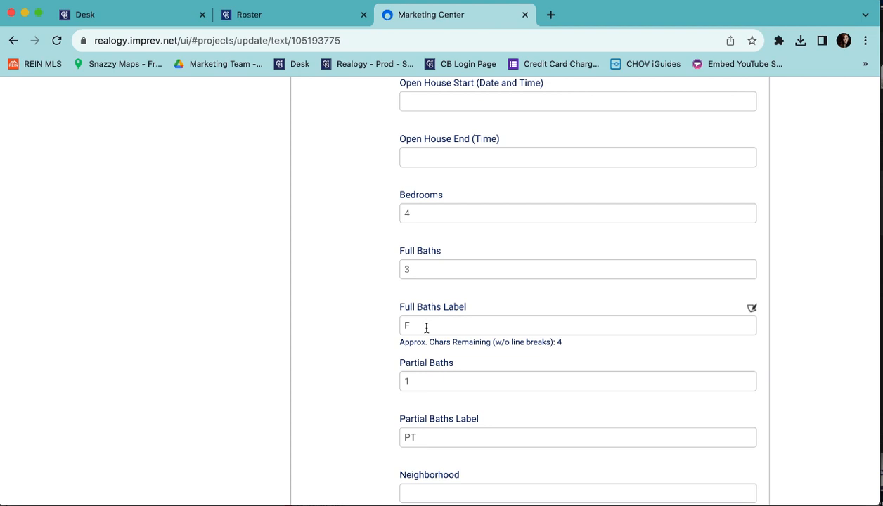
left_click(426, 328)
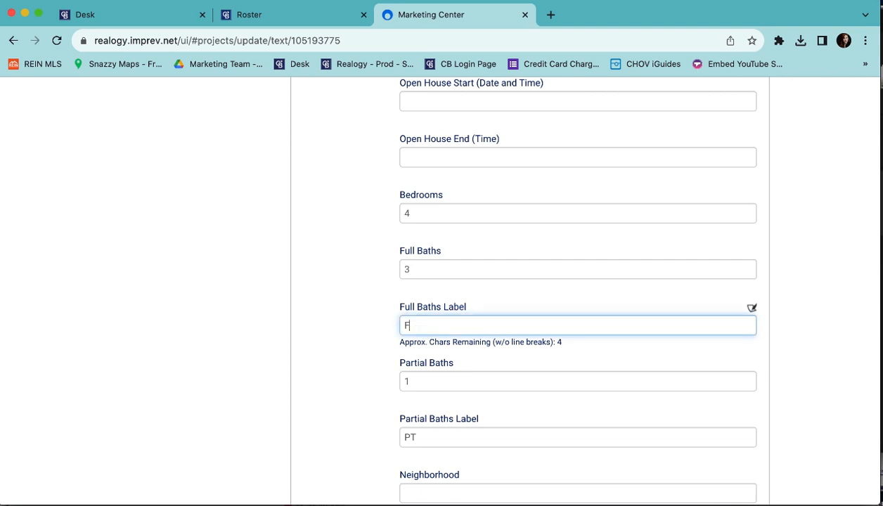
type("ull")
double_click(416, 439)
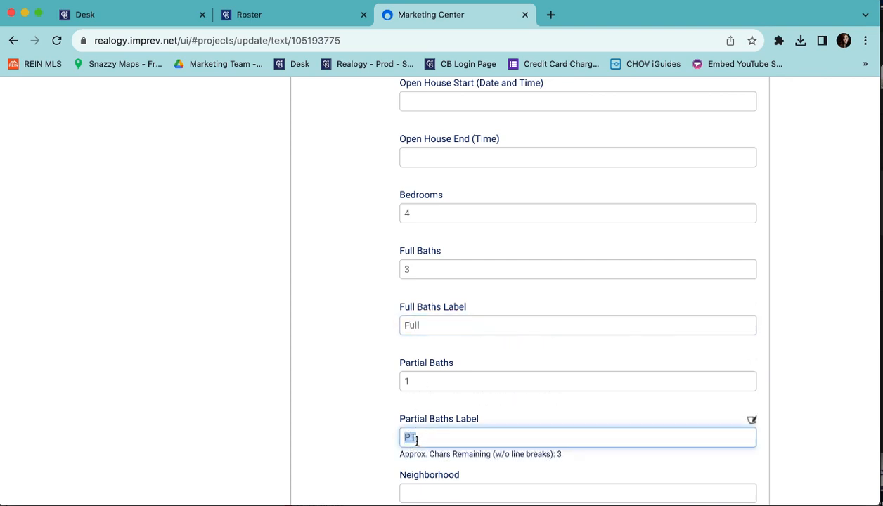
type("Half")
Enter 'The Neighborhood' in the Neighborhood field.
scroll(330, 369, "down", 5)
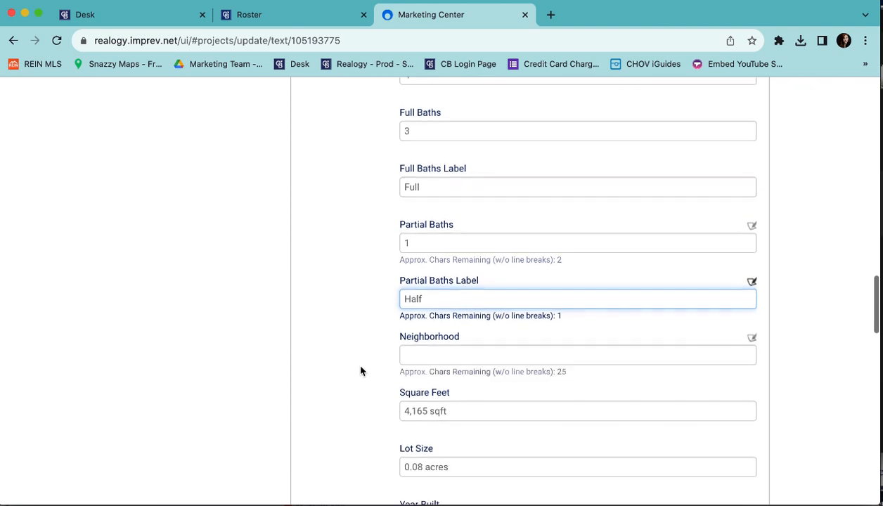
left_click(463, 252)
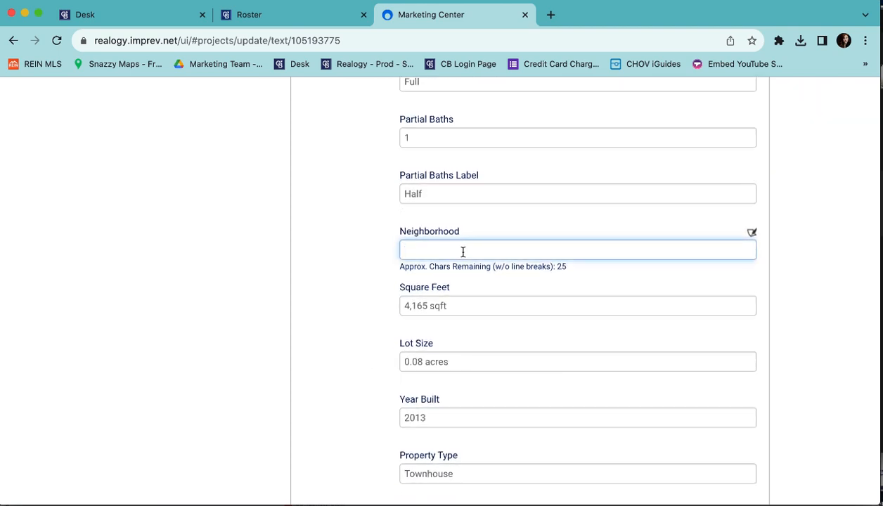
type("The Neighborhood")
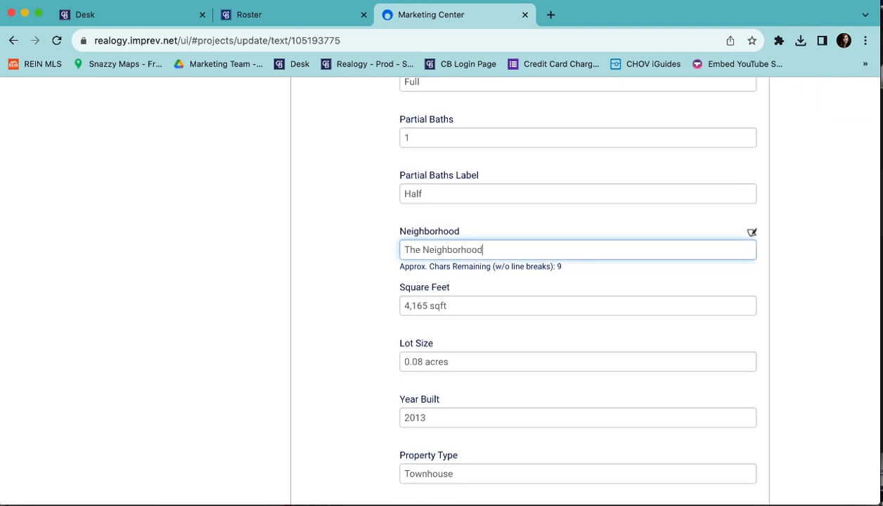
left_click(374, 343)
scroll(375, 343, "down", 1)
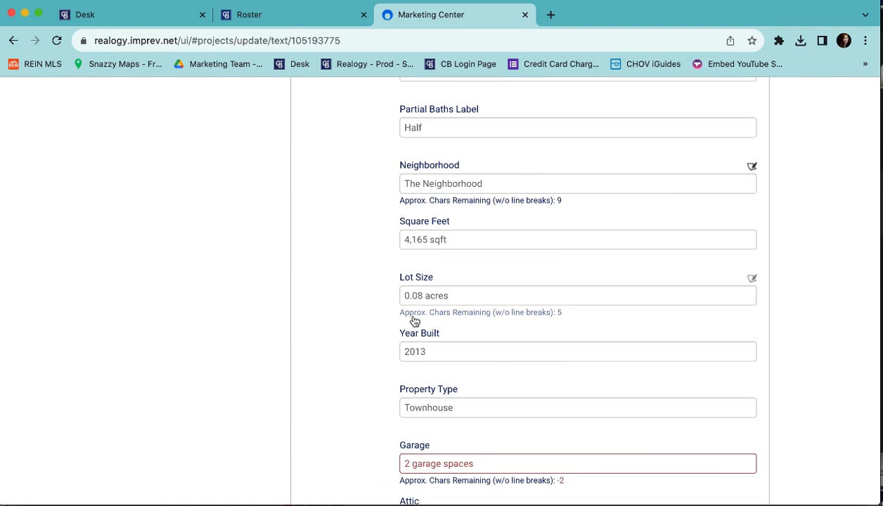
scroll(391, 322, "down", 3)
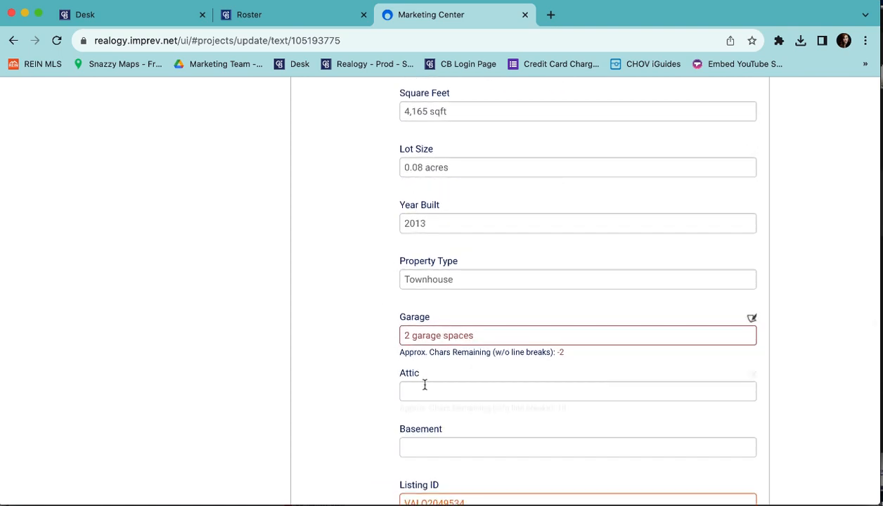
Replace the Garage value with '2 Spaces'.
left_click(423, 329)
key("super+a")
type("2 Spaves")
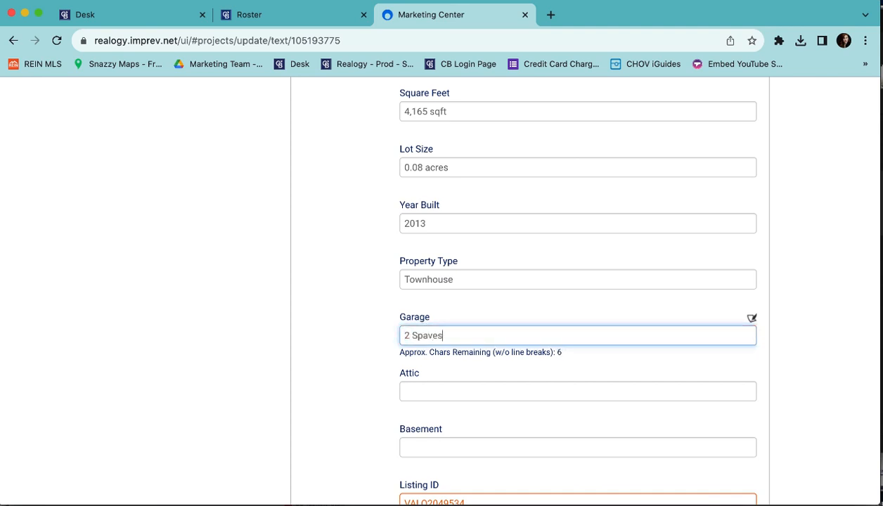
key("BackSpace")
key("BackSpace")
key("BackSpace")
type("ces")
scroll(393, 387, "down", 2)
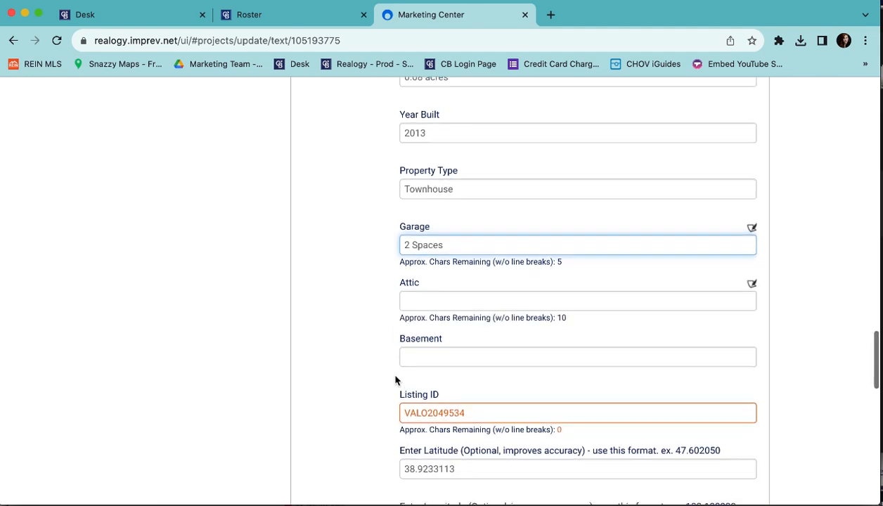
Fill in Attic as 'Pull-down' and Basement as 'Walk-out'.
left_click(436, 296)
type("Pull-")
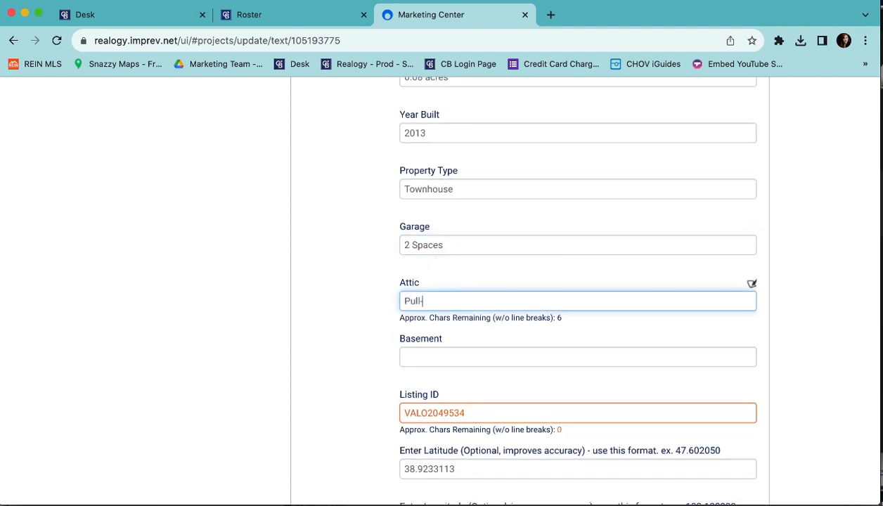
type("down")
left_click(410, 356)
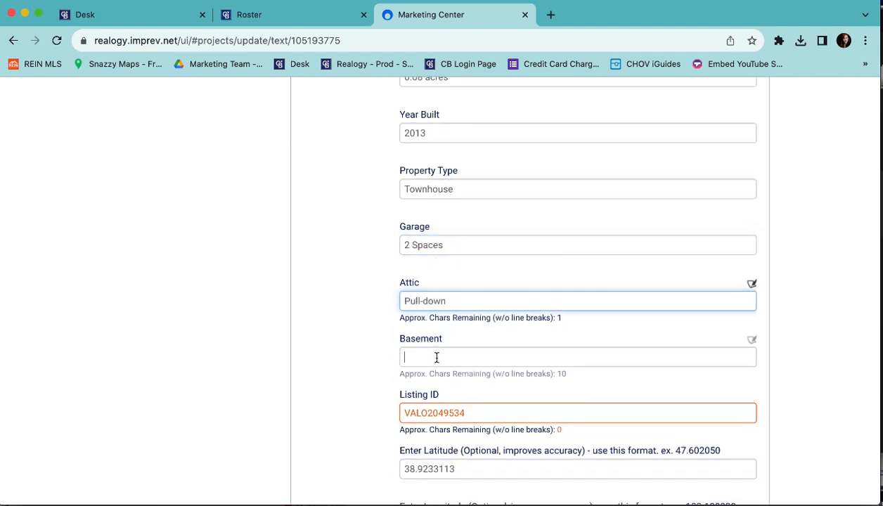
type("Walk-out")
scroll(325, 363, "down", 1)
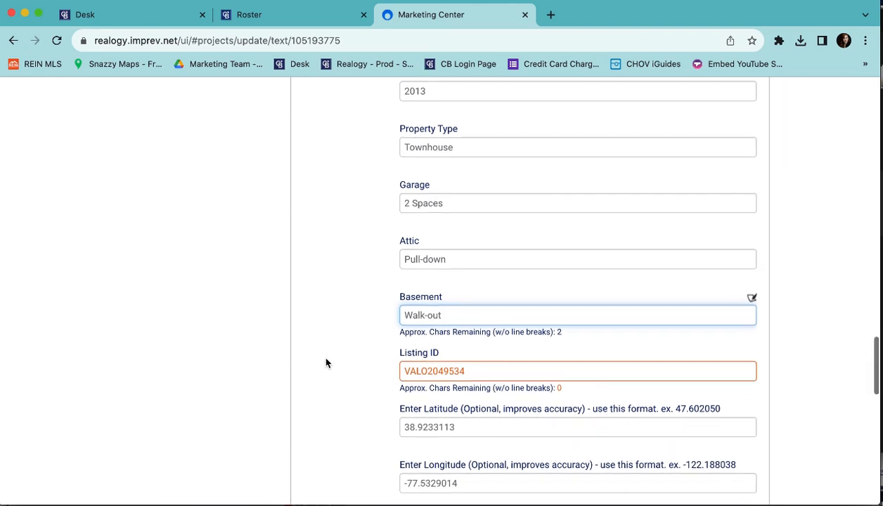
scroll(325, 363, "down", 4)
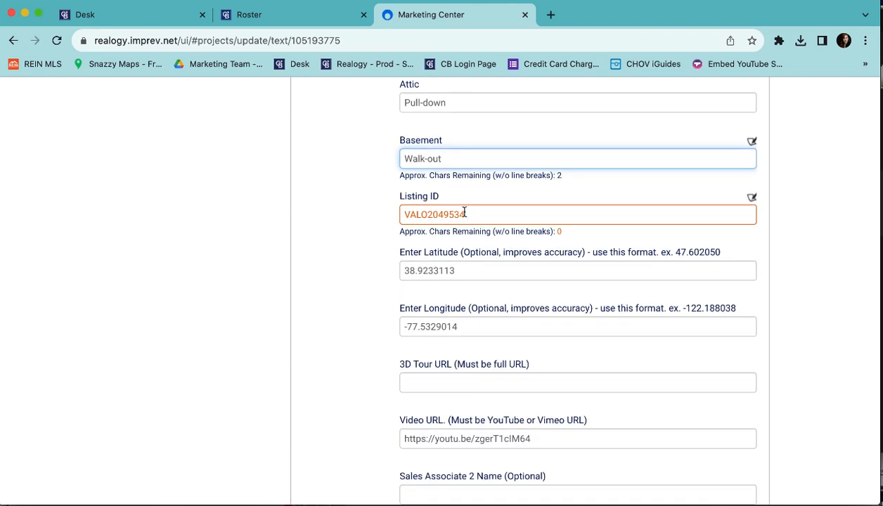
scroll(428, 239, "down", 1)
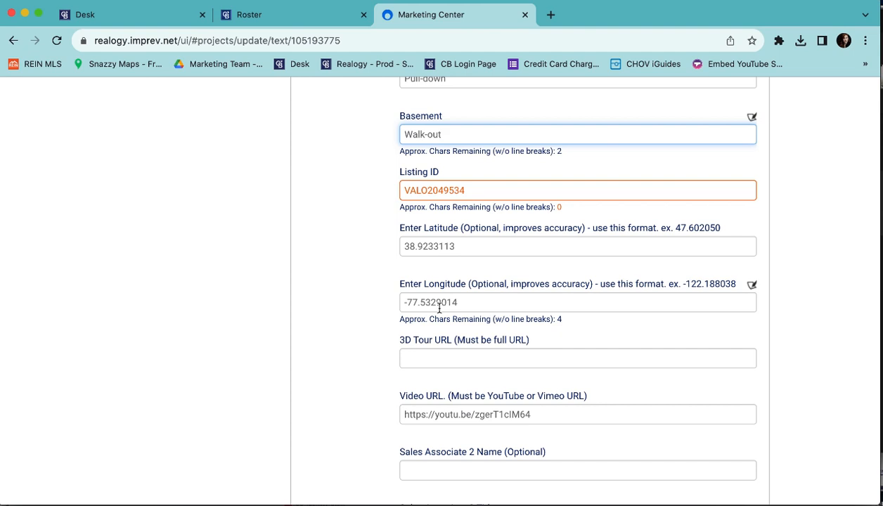
scroll(397, 299, "down", 1)
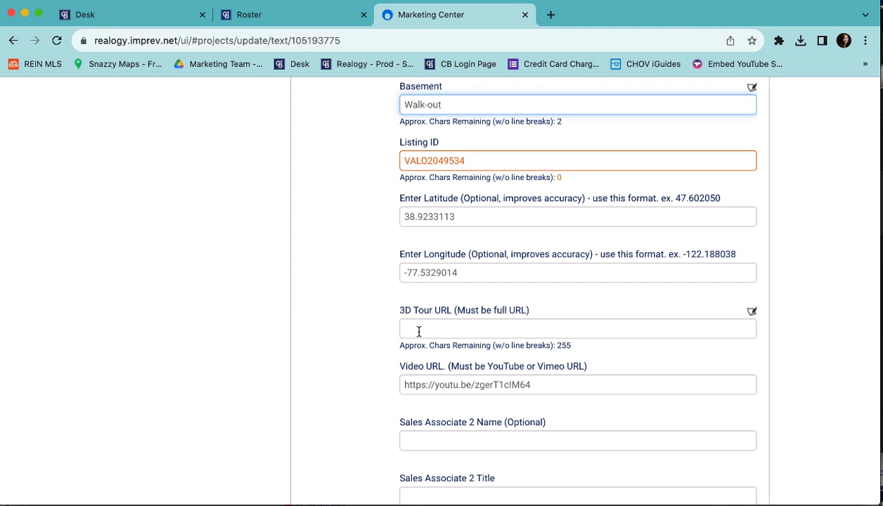
scroll(419, 331, "down", 3)
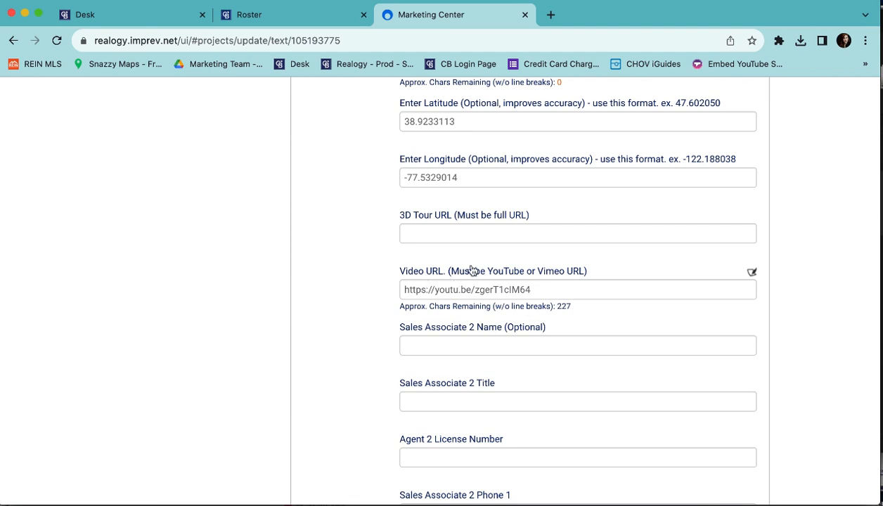
scroll(422, 269, "down", 2)
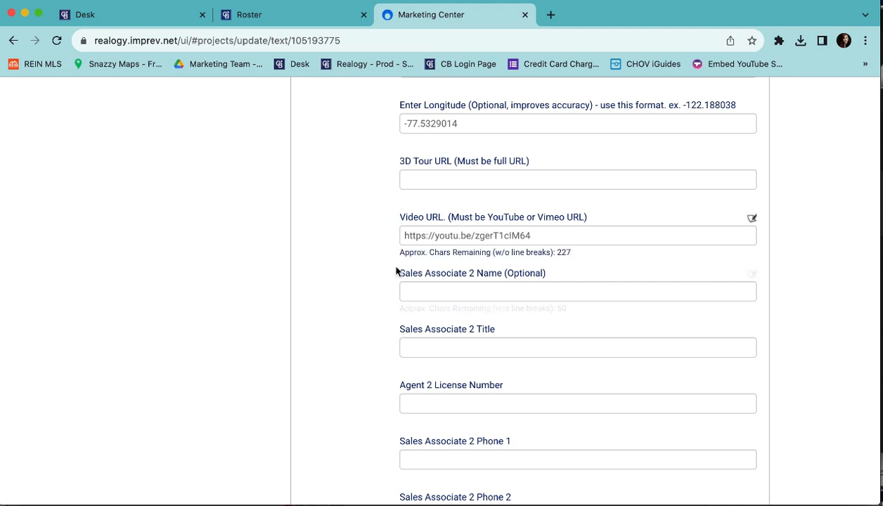
scroll(388, 264, "down", 4)
scroll(383, 258, "up", 2)
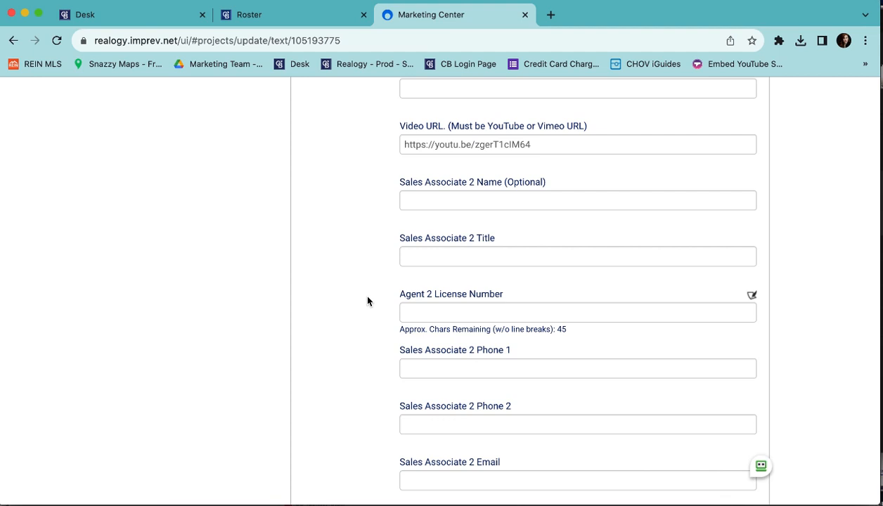
scroll(367, 301, "down", 10)
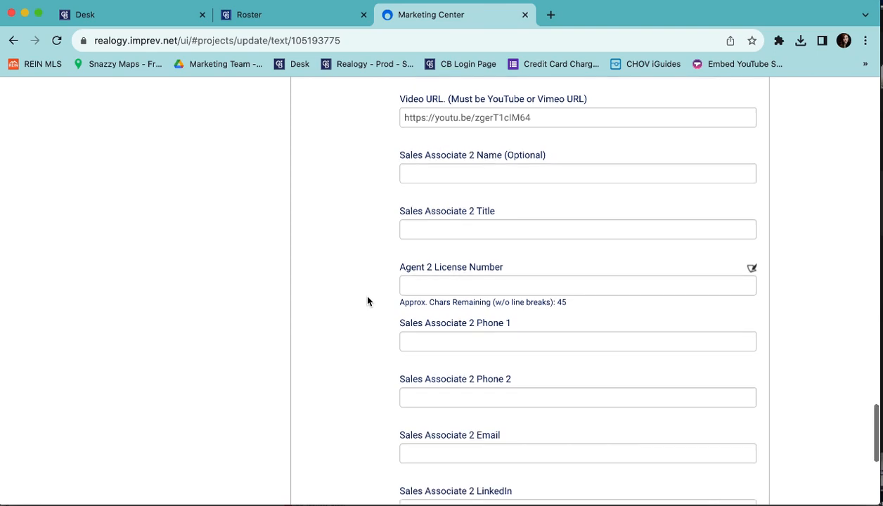
Save the listing text, review the agent contact details, and save them to continue.
left_click(712, 466)
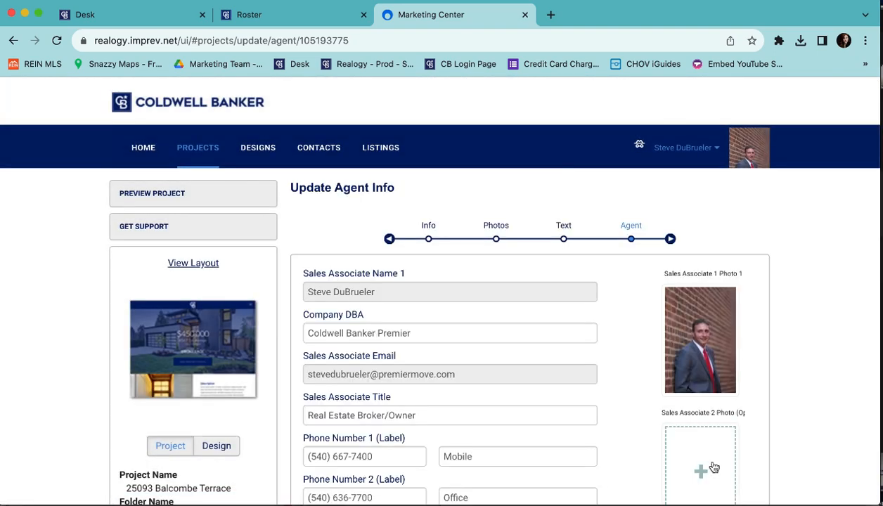
scroll(651, 382, "down", 3)
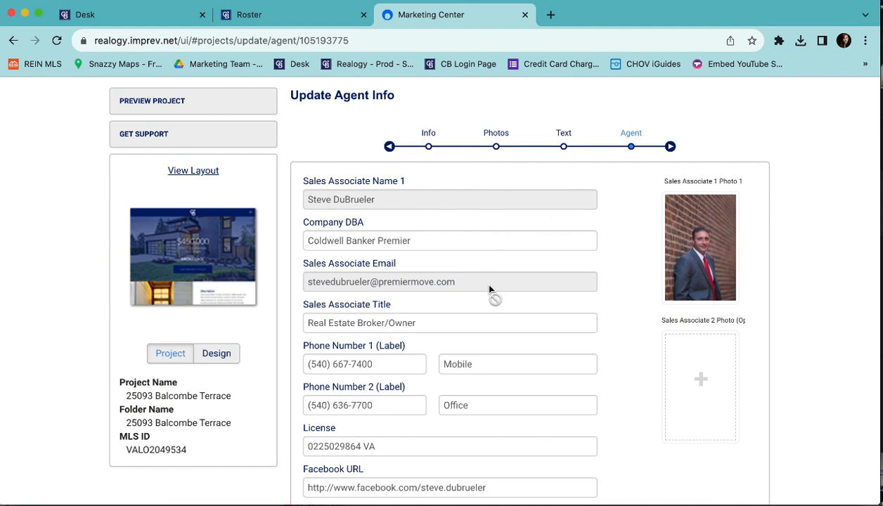
scroll(618, 310, "down", 1)
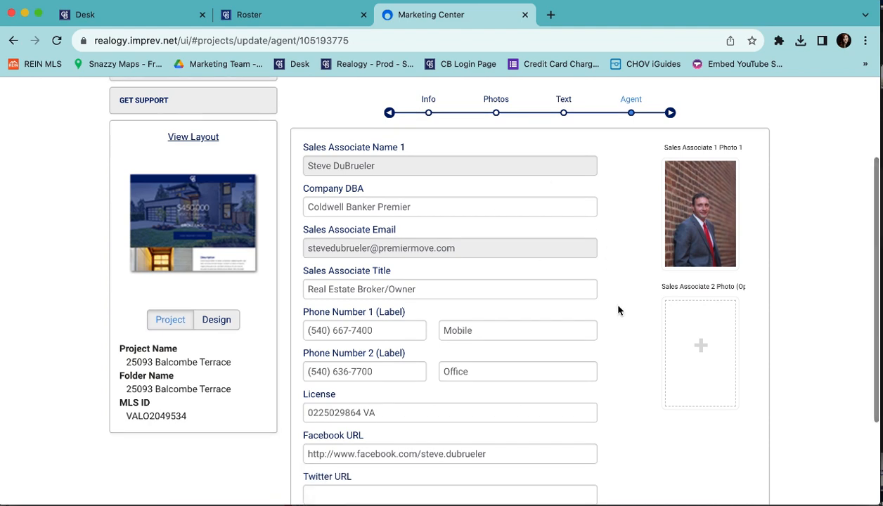
scroll(618, 310, "down", 1)
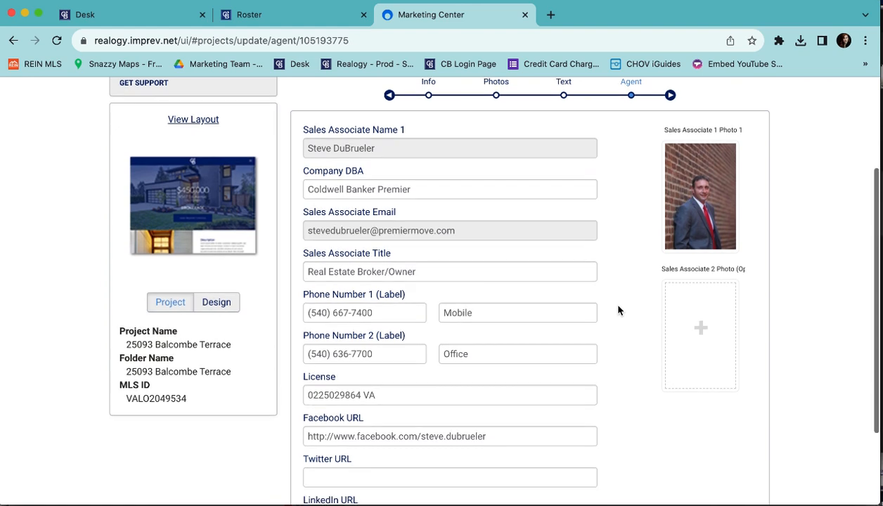
scroll(618, 310, "down", 1)
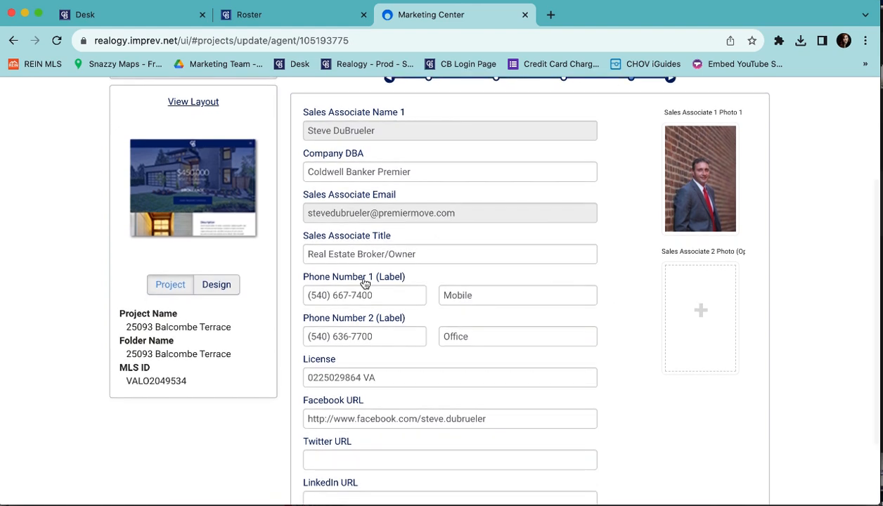
mouse_move(685, 210)
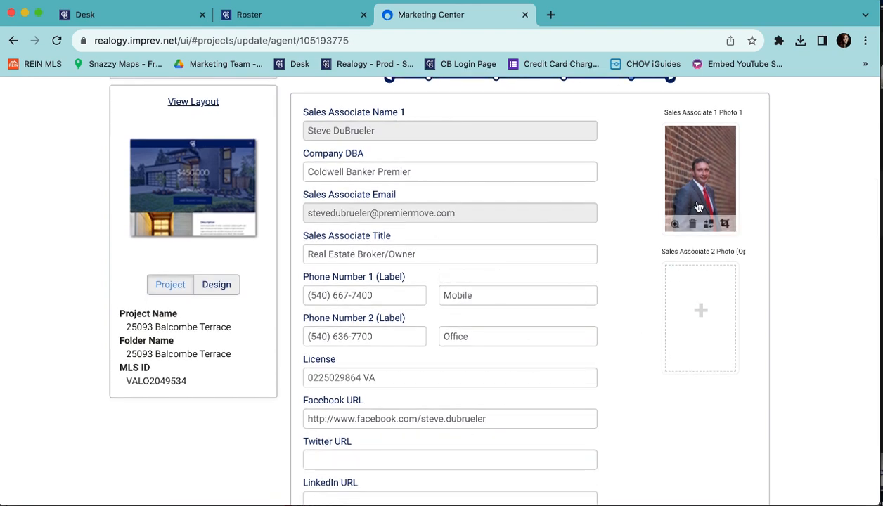
scroll(646, 303, "down", 5)
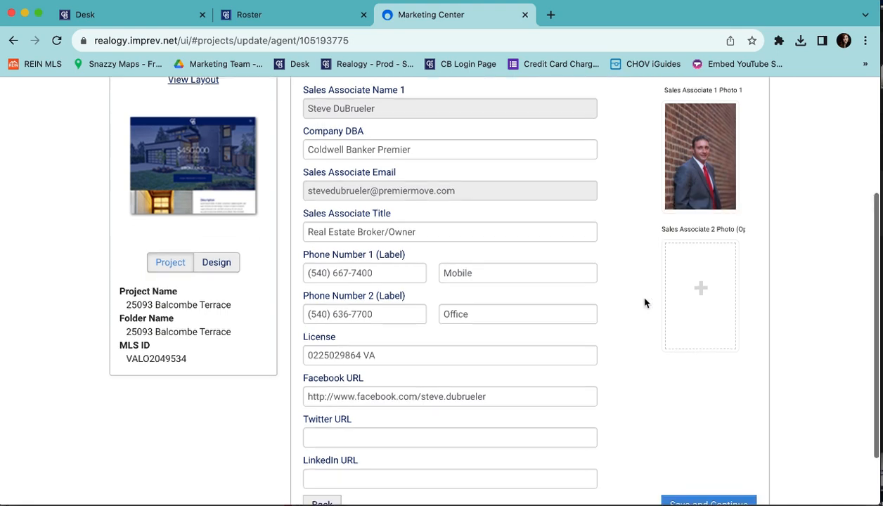
left_click(679, 434)
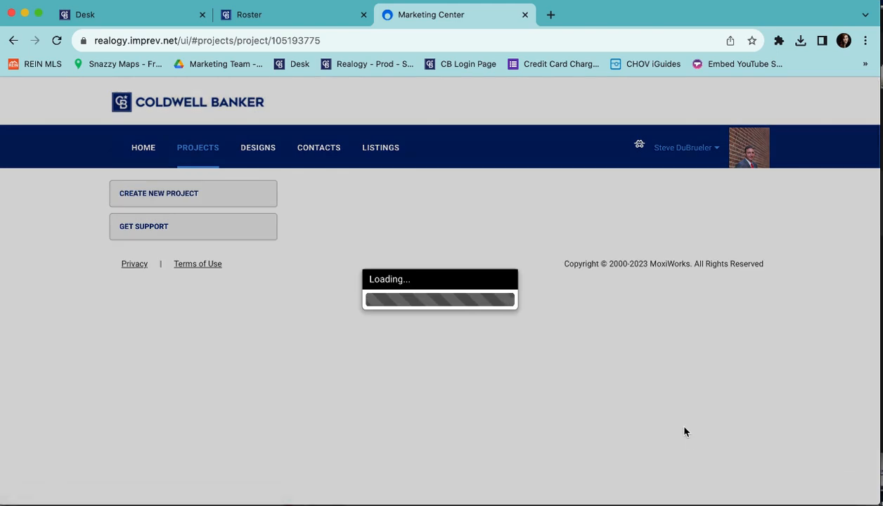
scroll(542, 312, "down", 1)
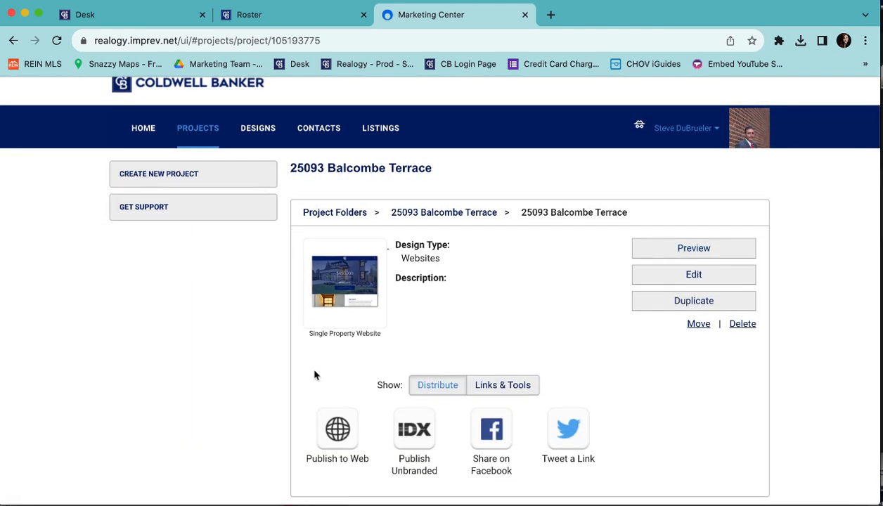
left_click(337, 430)
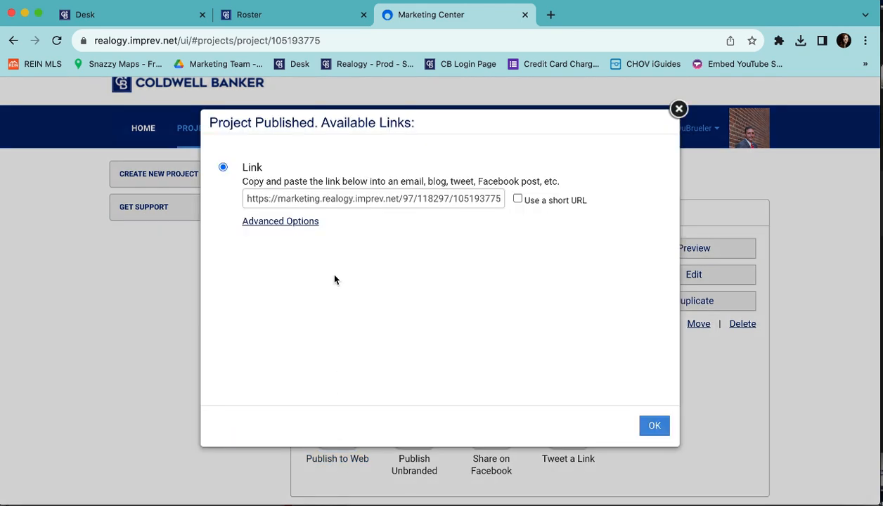
left_click(518, 199)
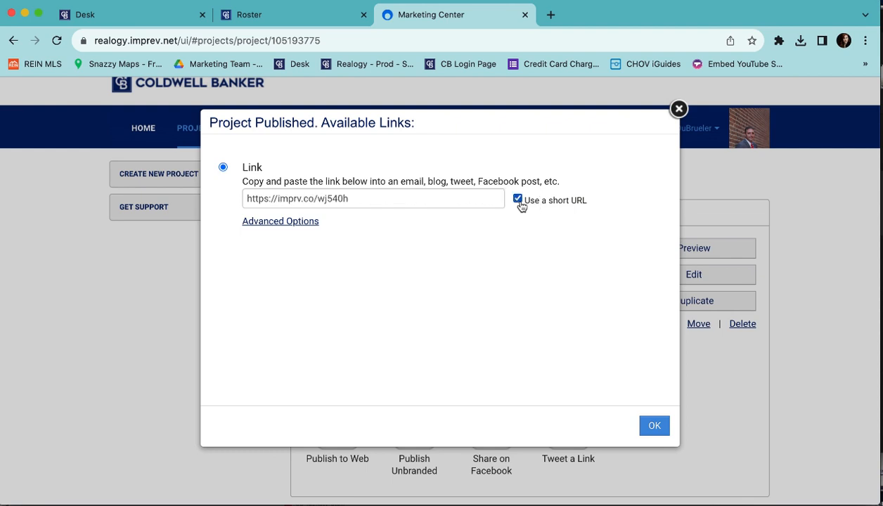
left_click(289, 197)
key("super+c")
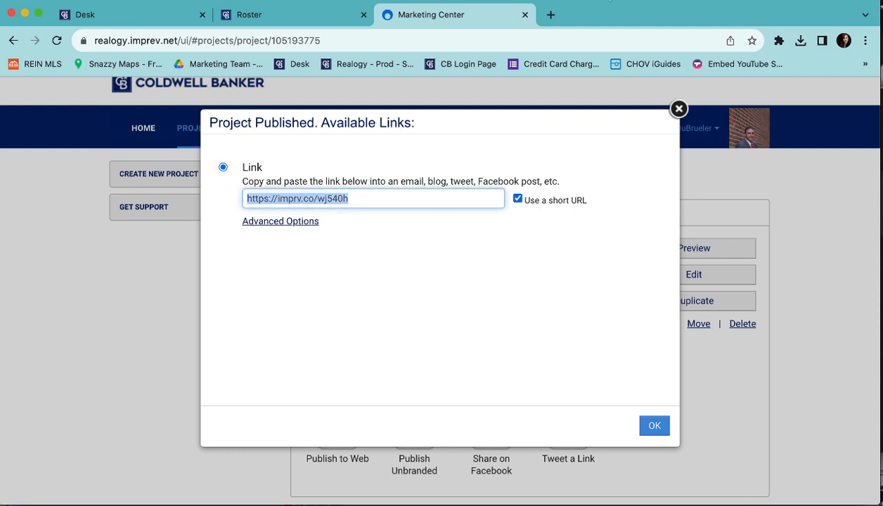
left_click(656, 425)
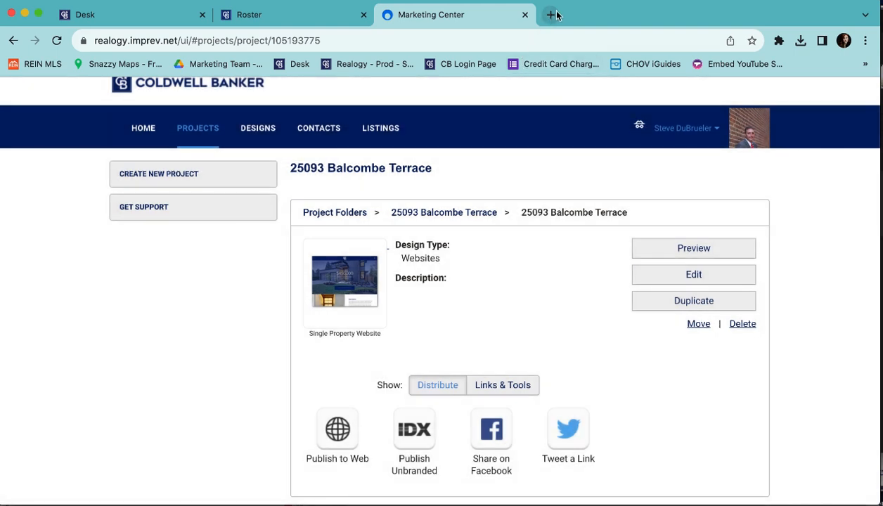
left_click(553, 15)
Load the listing site from the pasted short link and check its navigation menu.
key("super+v")
key("Return")
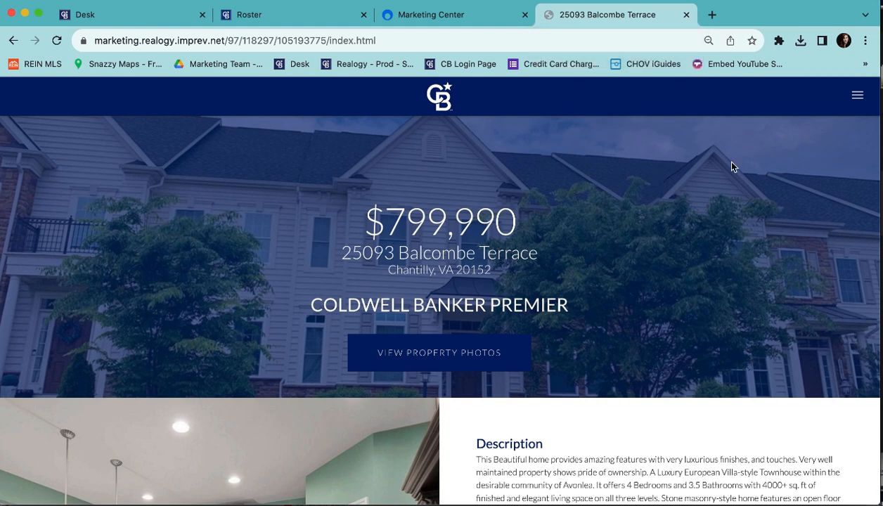
left_click(865, 96)
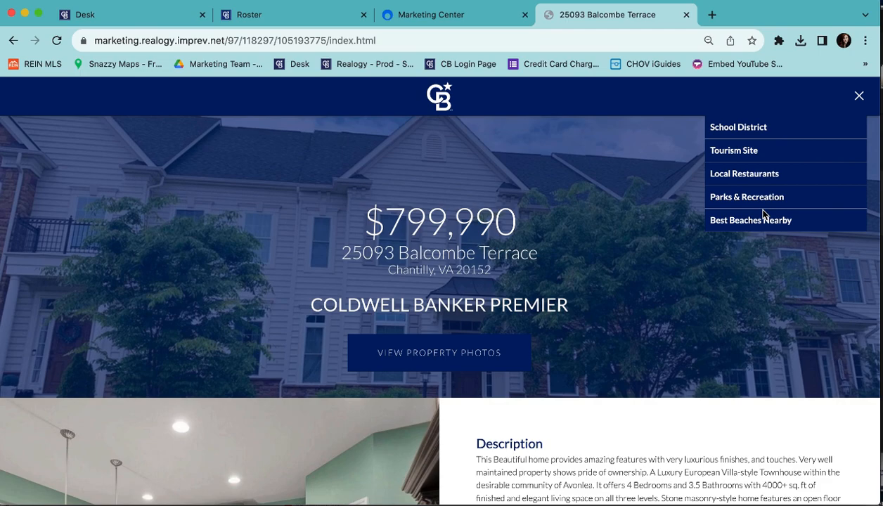
left_click(860, 95)
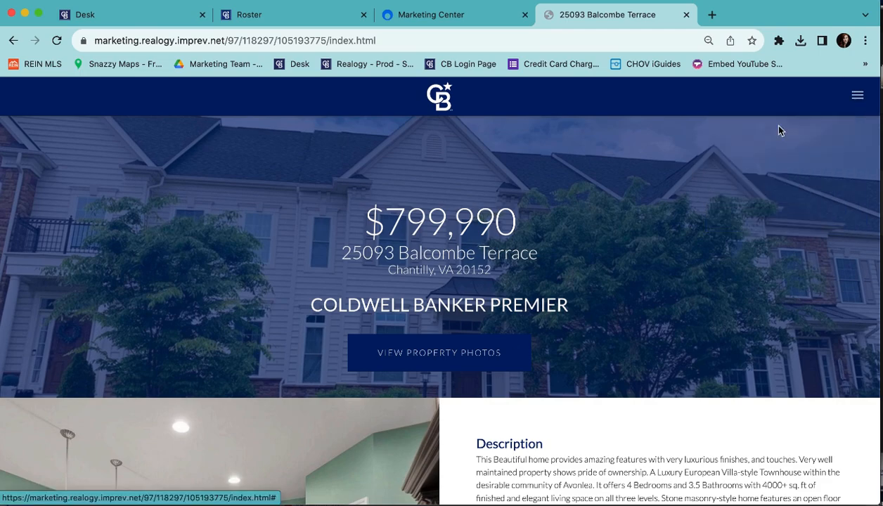
scroll(510, 342, "down", 1)
scroll(510, 342, "down", 5)
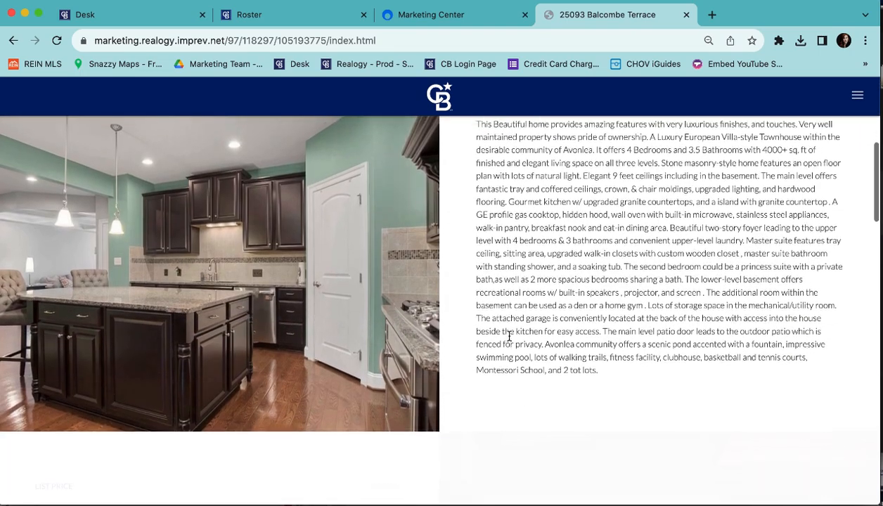
scroll(511, 341, "down", 7)
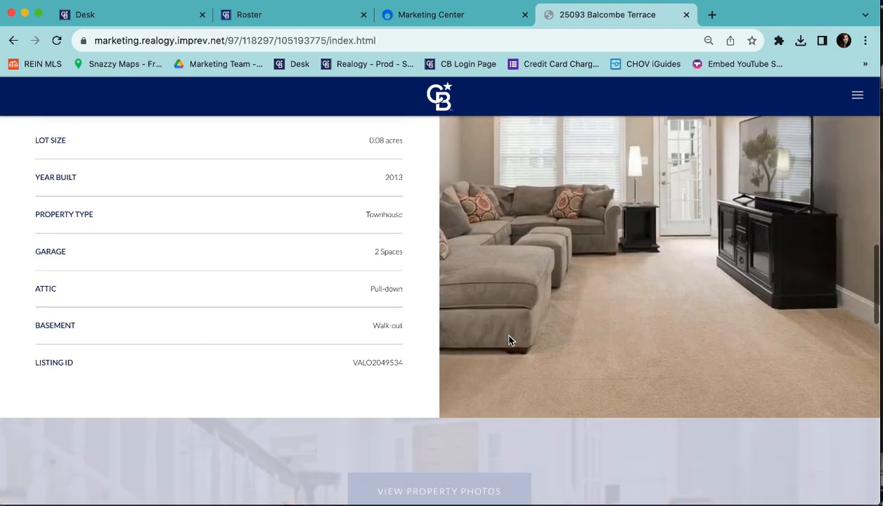
scroll(510, 342, "down", 4)
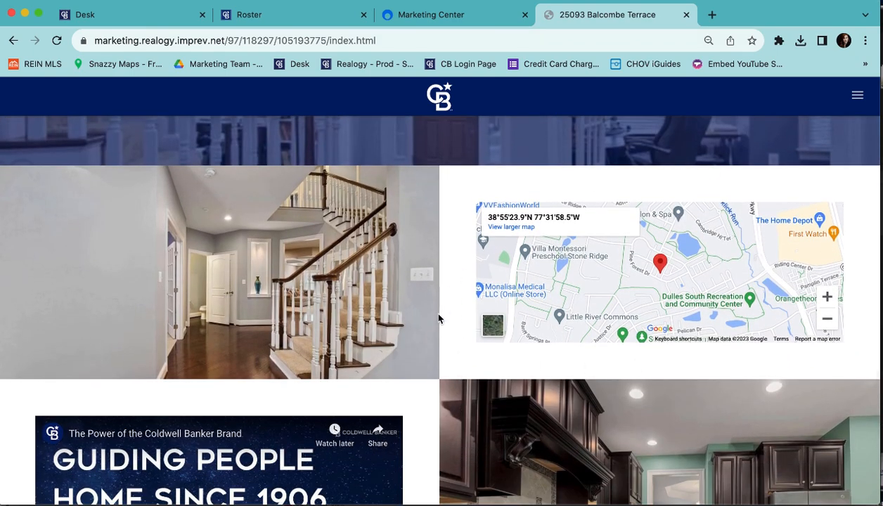
scroll(437, 316, "down", 1)
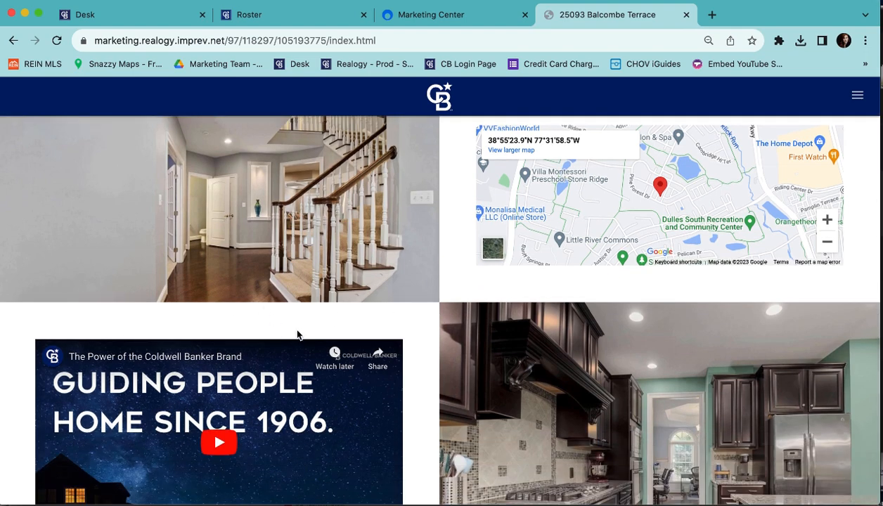
scroll(457, 370, "down", 3)
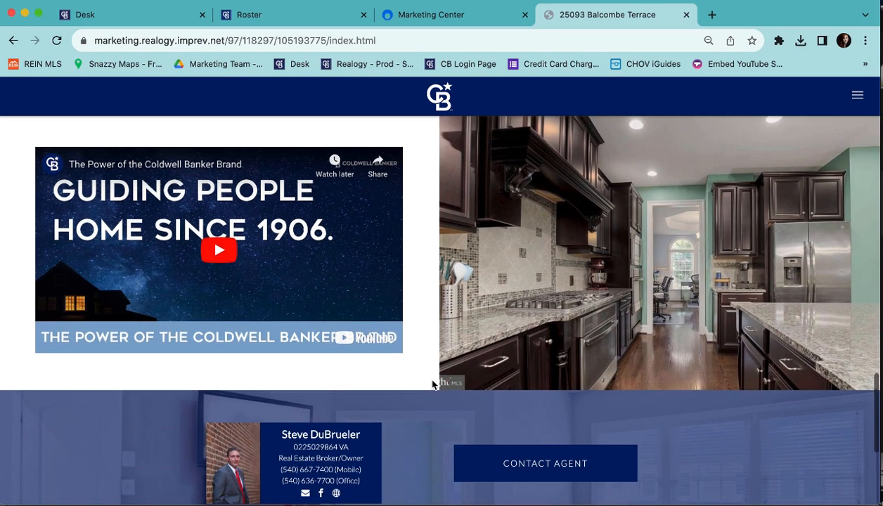
scroll(433, 383, "down", 2)
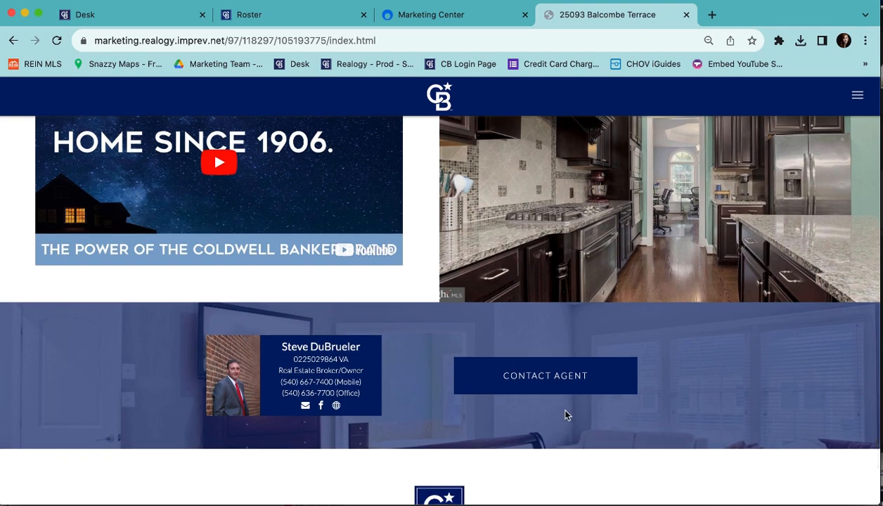
Preview the Contact Agent form, then select the published page's full web address.
left_click(550, 386)
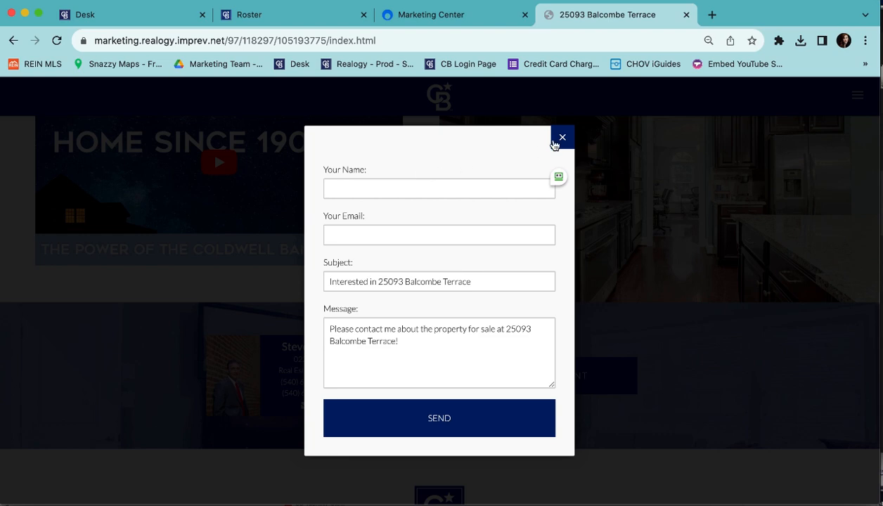
left_click(562, 137)
scroll(444, 262, "down", 5)
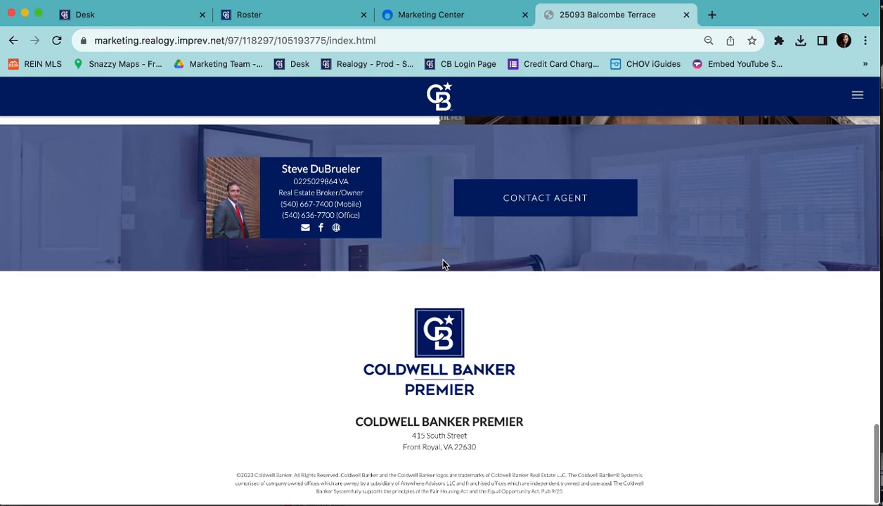
scroll(443, 262, "up", 15)
left_click(352, 40)
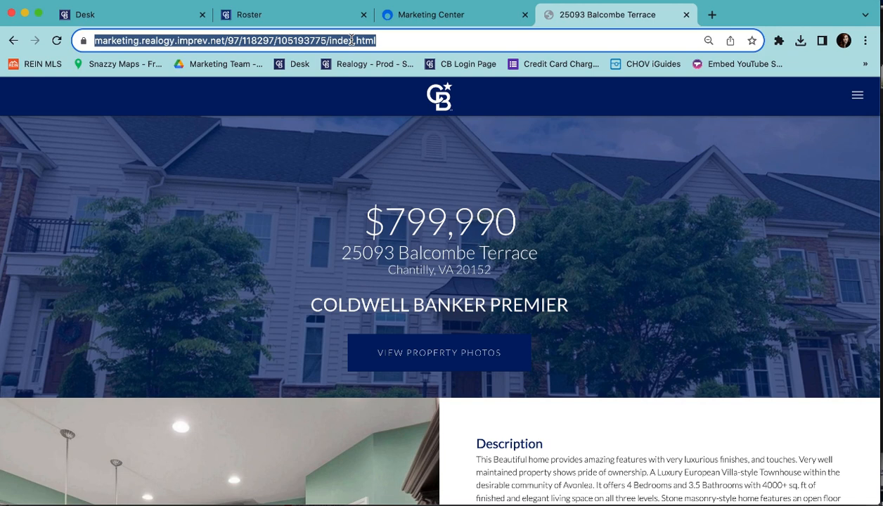
left_click(166, 20)
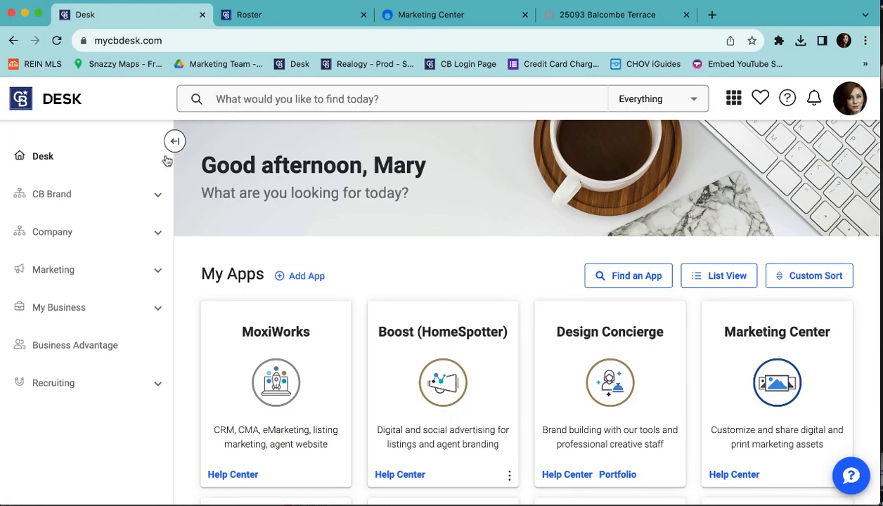
left_click(123, 271)
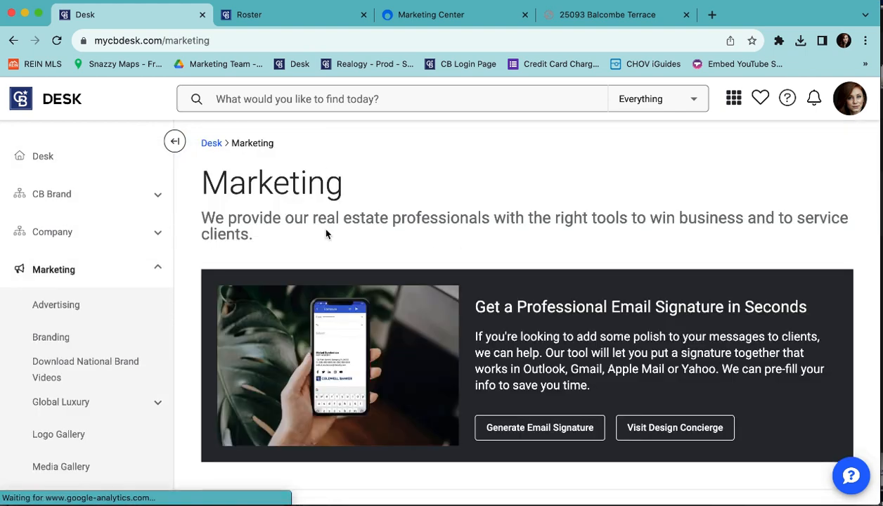
scroll(432, 220, "down", 5)
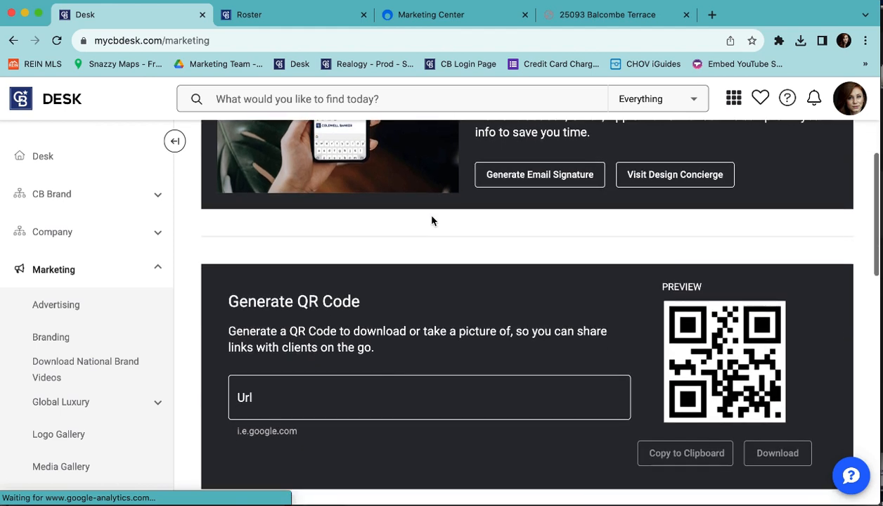
scroll(432, 221, "down", 1)
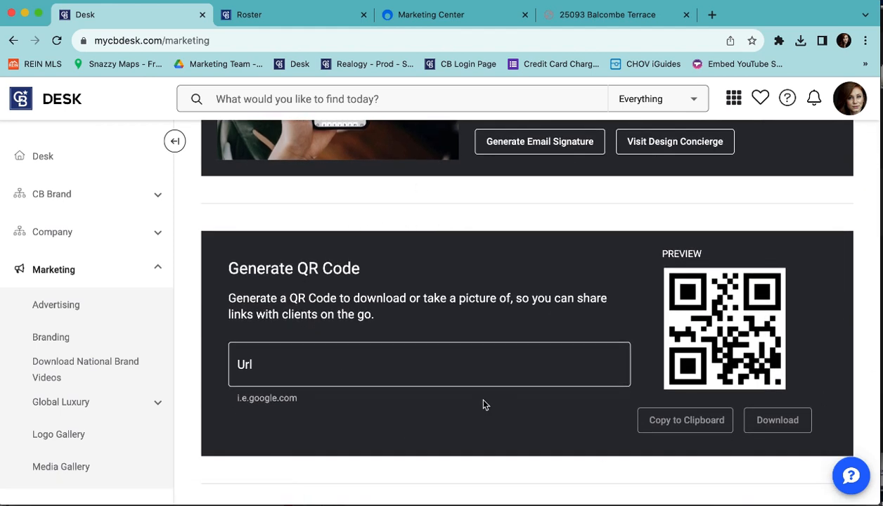
left_click(332, 373)
type("https://imprv.co/wj540h")
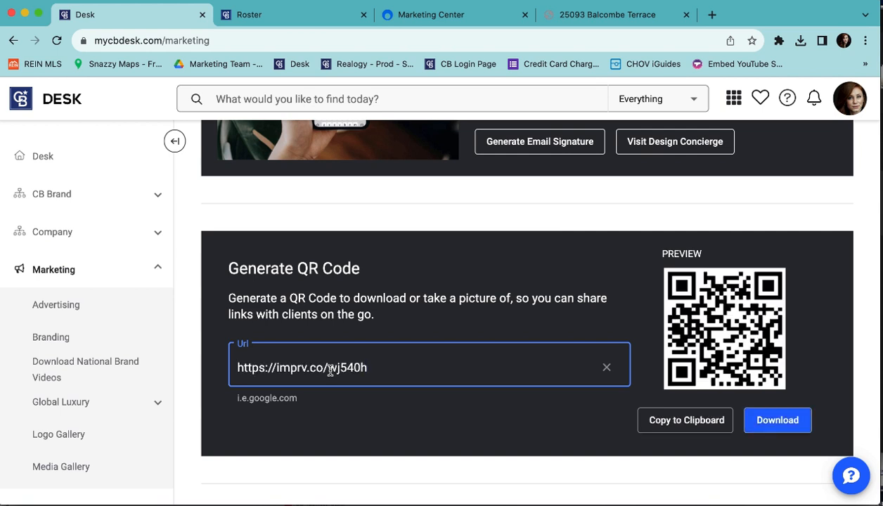